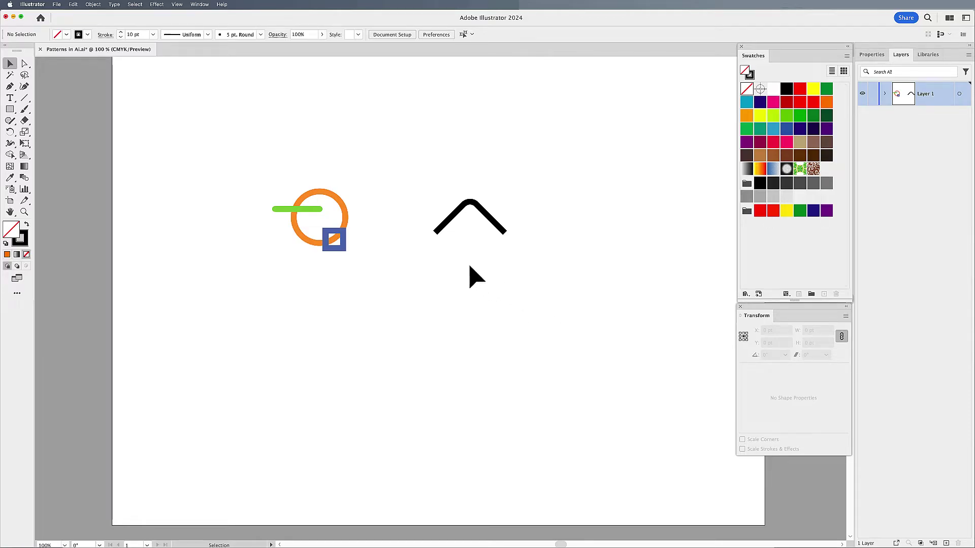
Marquee-select the black chevron path on the artboard
left_click_drag(394, 189, 568, 300)
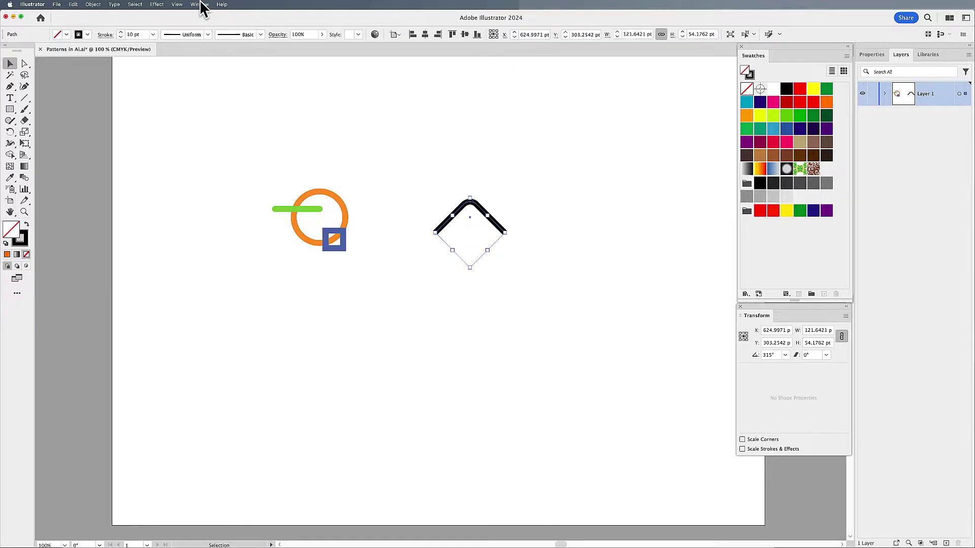
Turn the chevron into a new pattern from the Pattern Options panel menu
left_click(201, 5)
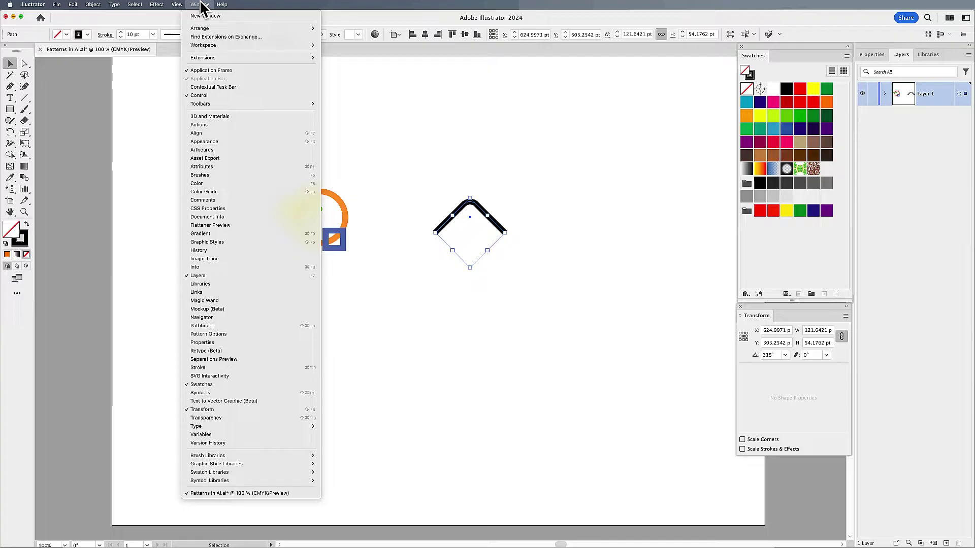
left_click(215, 335)
left_click_drag(644, 199, 628, 196)
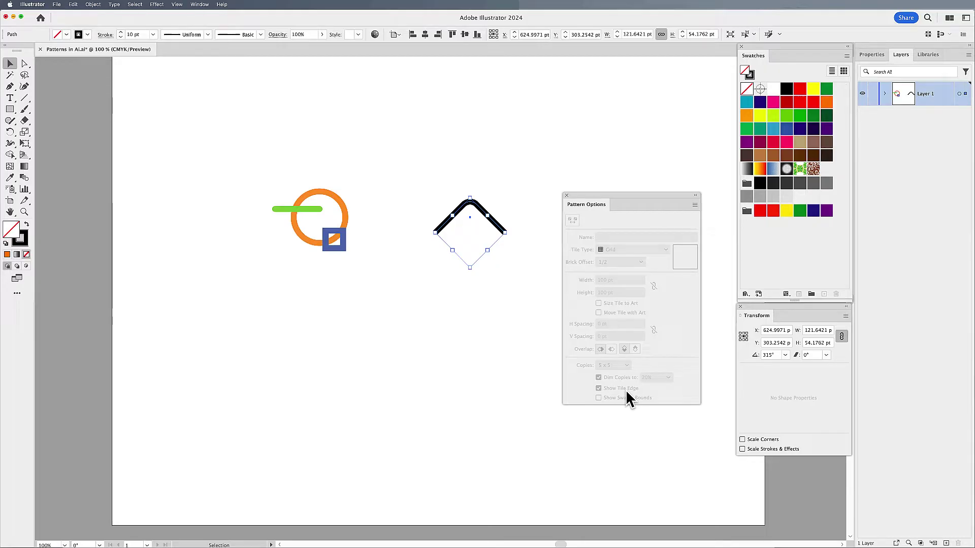
left_click(694, 205)
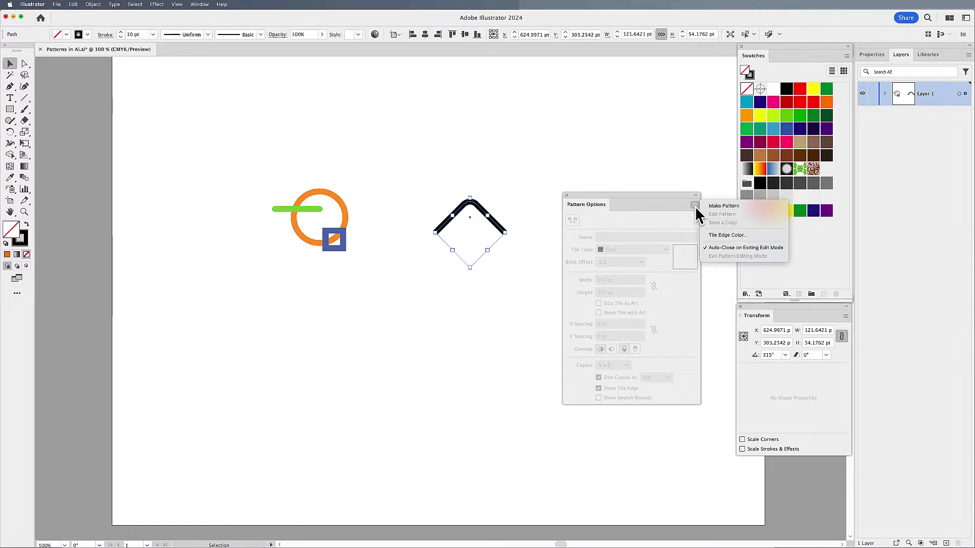
left_click(723, 206)
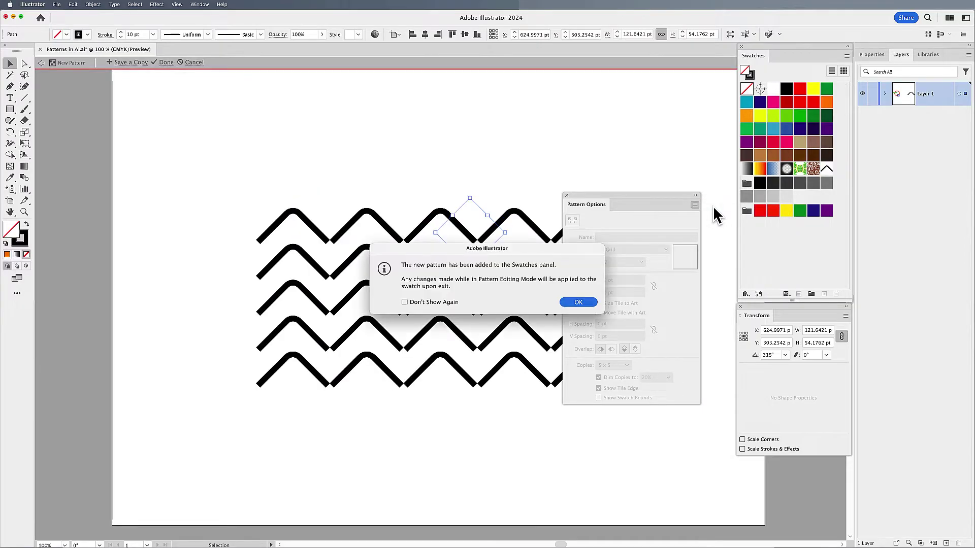
Show 7 x 7 tile copies, trying 50% and 10% dimming before settling on 20%
left_click(574, 303)
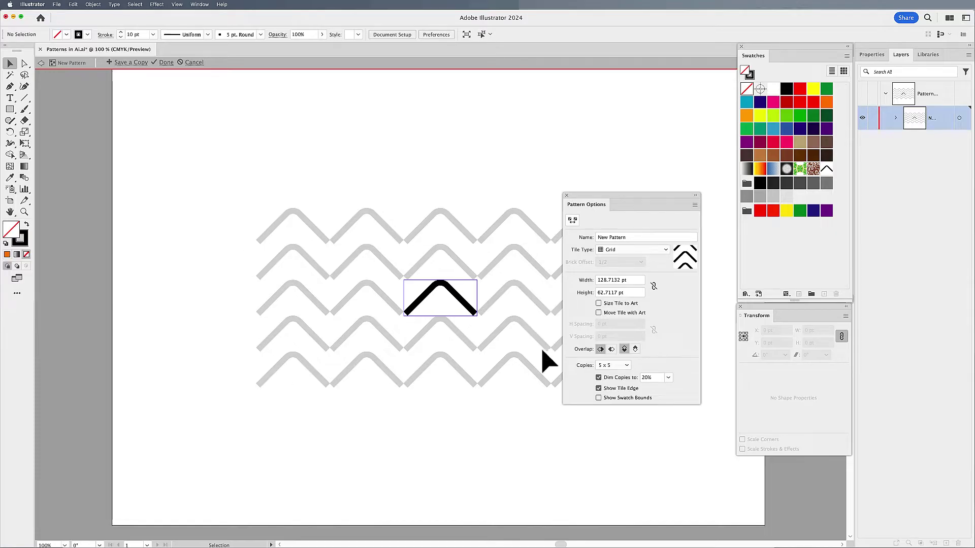
left_click(626, 367)
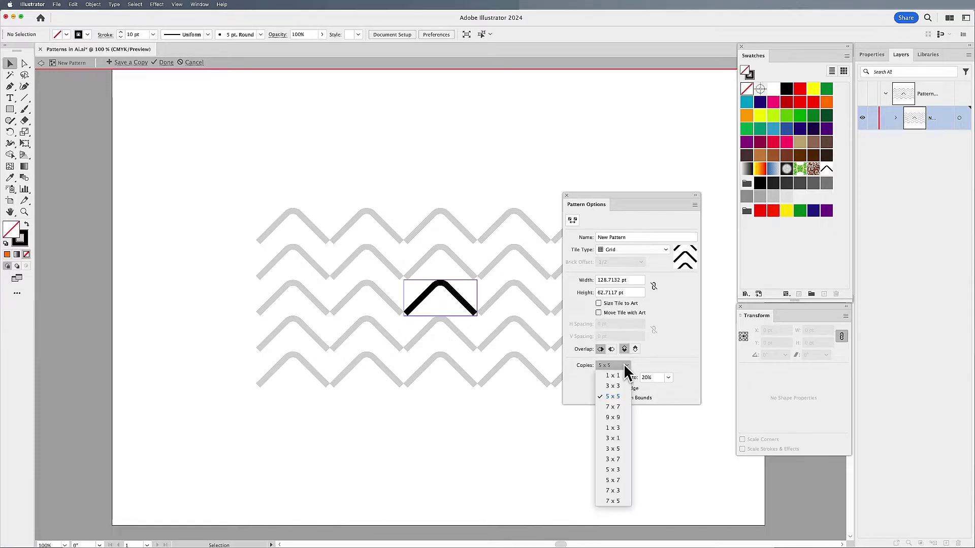
left_click(622, 404)
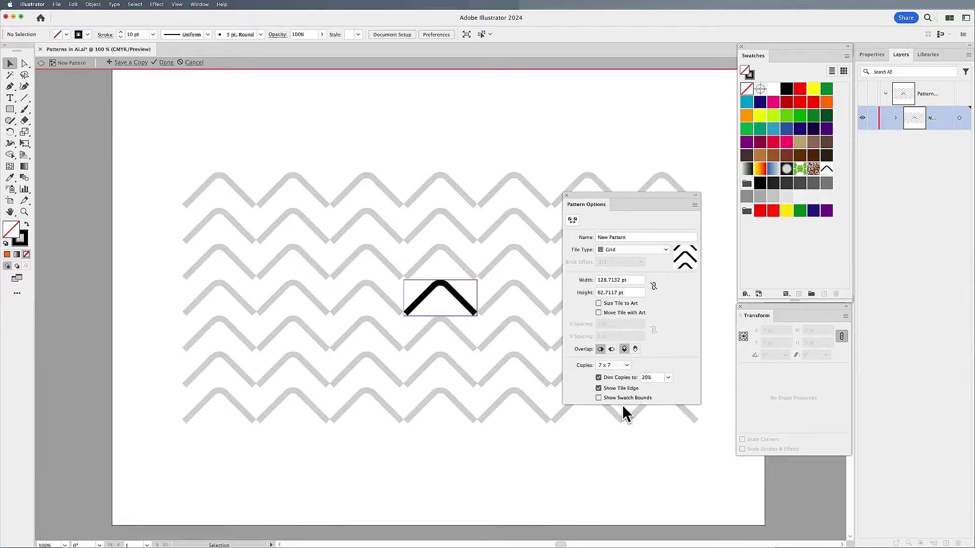
left_click(668, 378)
left_click(682, 440)
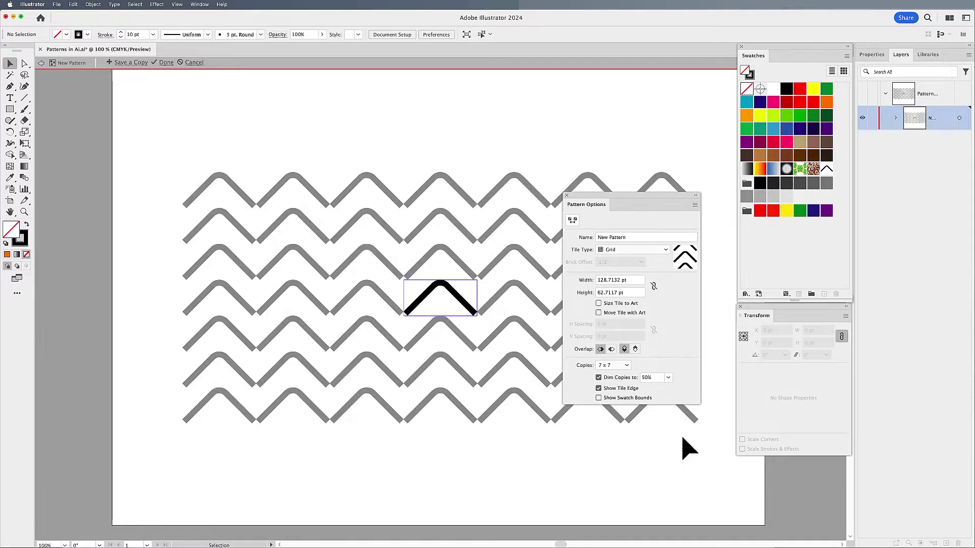
left_click(668, 378)
left_click(680, 398)
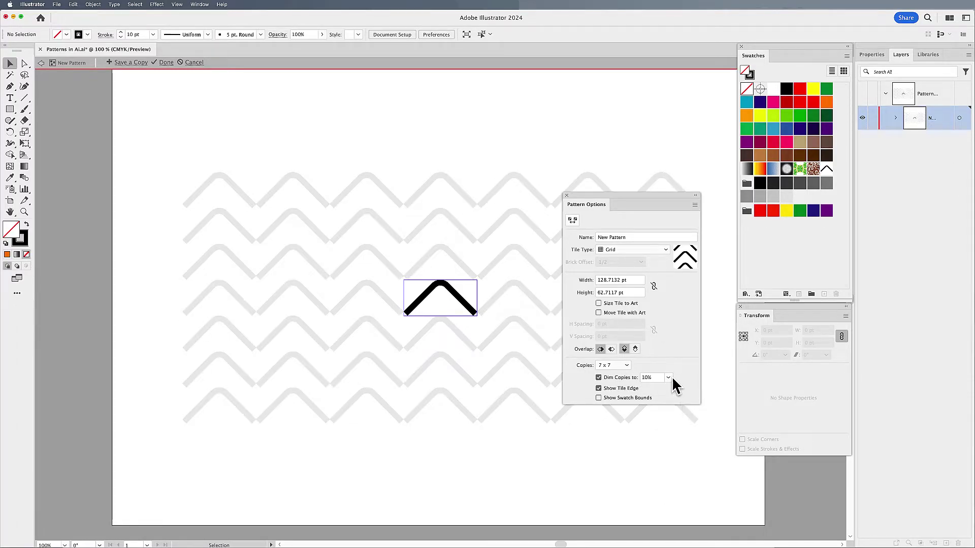
left_click(668, 378)
left_click(680, 409)
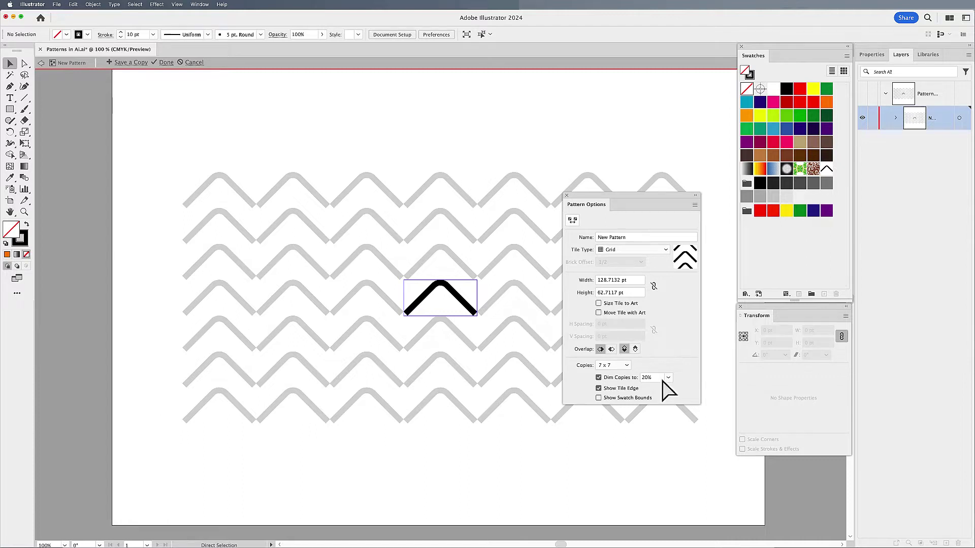
At 200% zoom, duplicate the chevron straight below itself, then select the top chevron
key("super+equal")
key("super+equal")
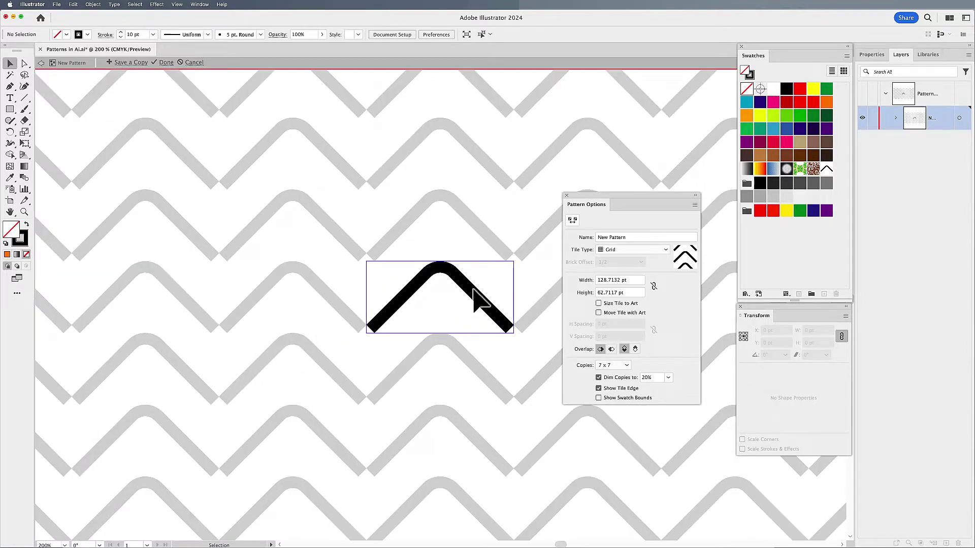
left_click(473, 290)
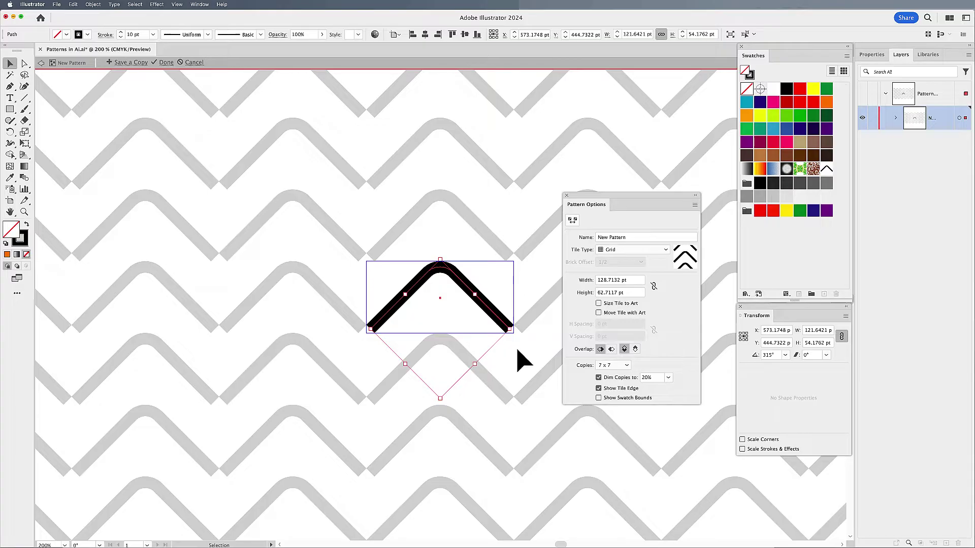
left_click(522, 358)
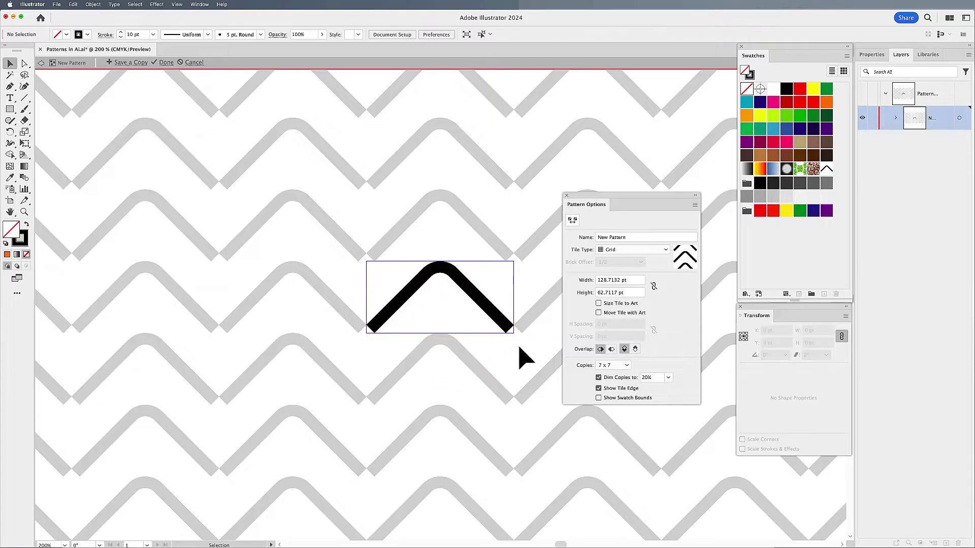
left_click(491, 320)
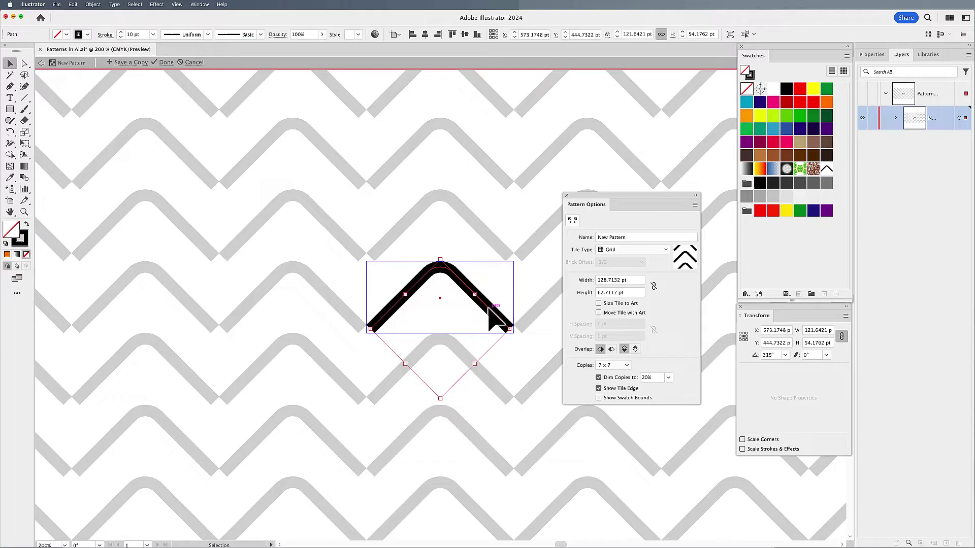
left_click_drag(495, 322, 491, 346)
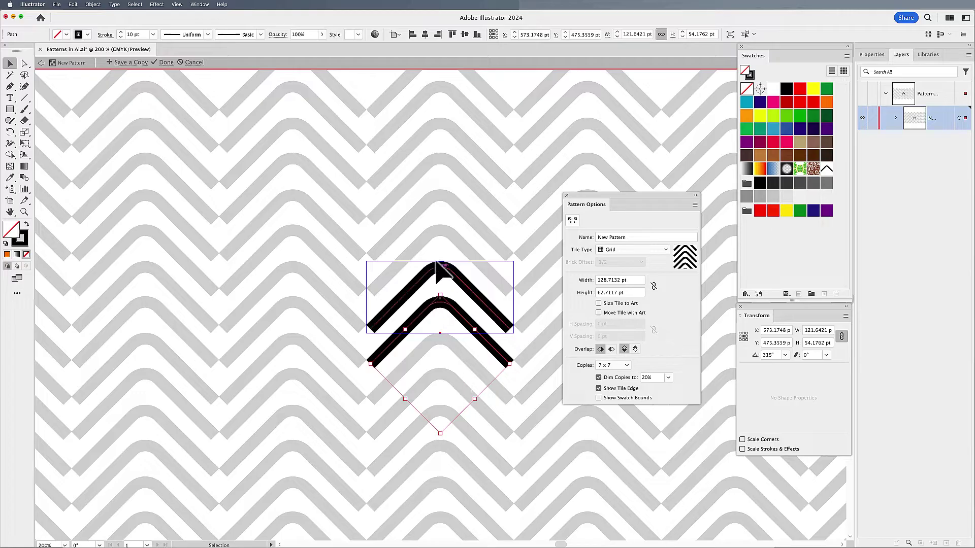
left_click_drag(424, 257, 551, 350)
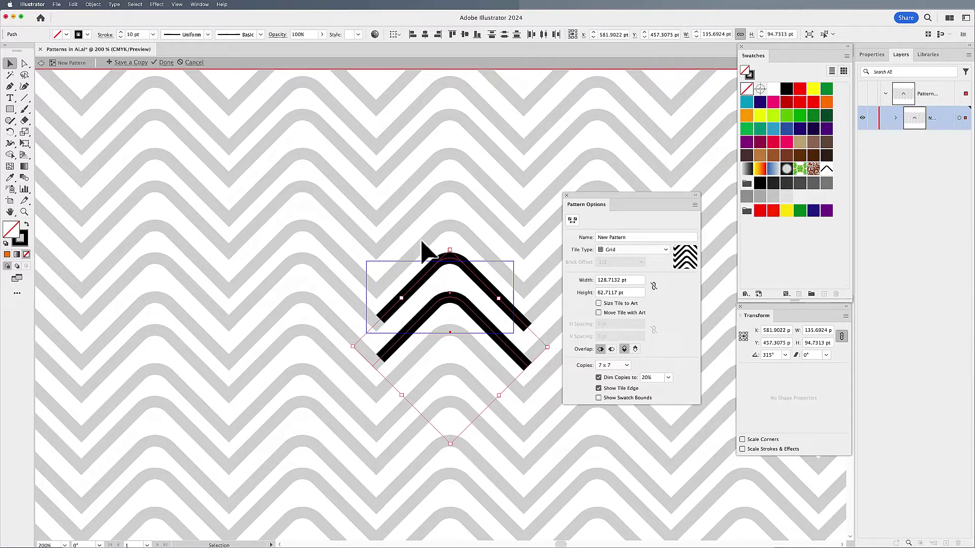
left_click(471, 267)
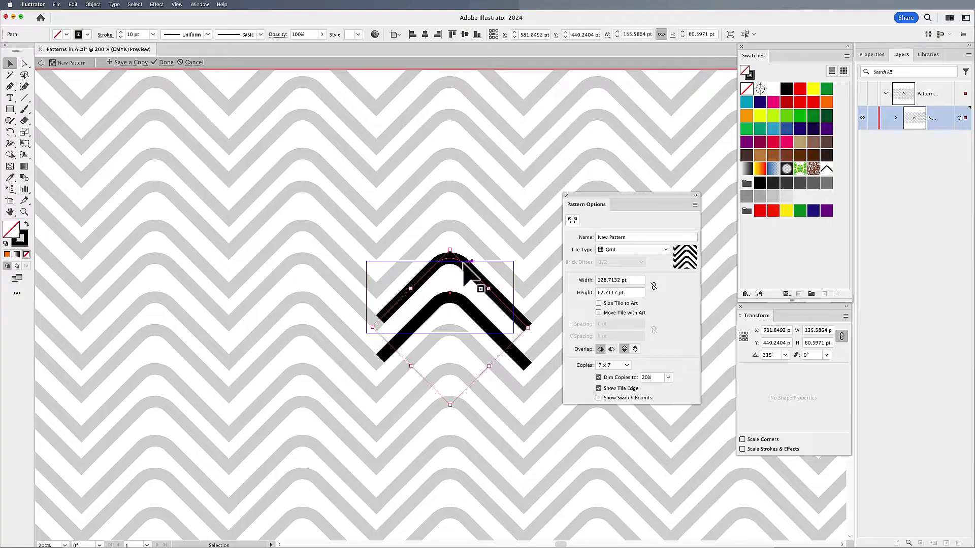
Nudge the top chevron down 3 pt and save the double-chevron pattern with Done
key("Down")
key("Down")
key("Down")
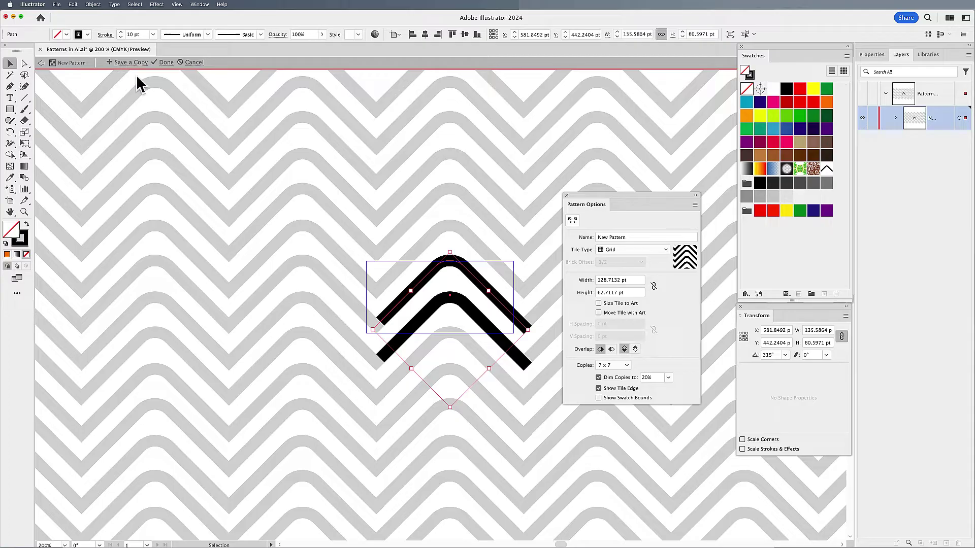
left_click(696, 205)
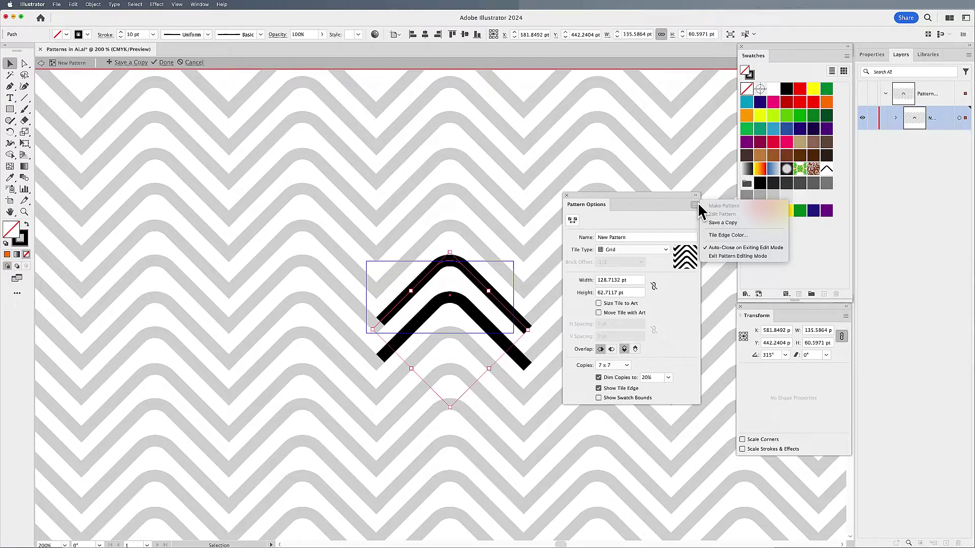
left_click(504, 227)
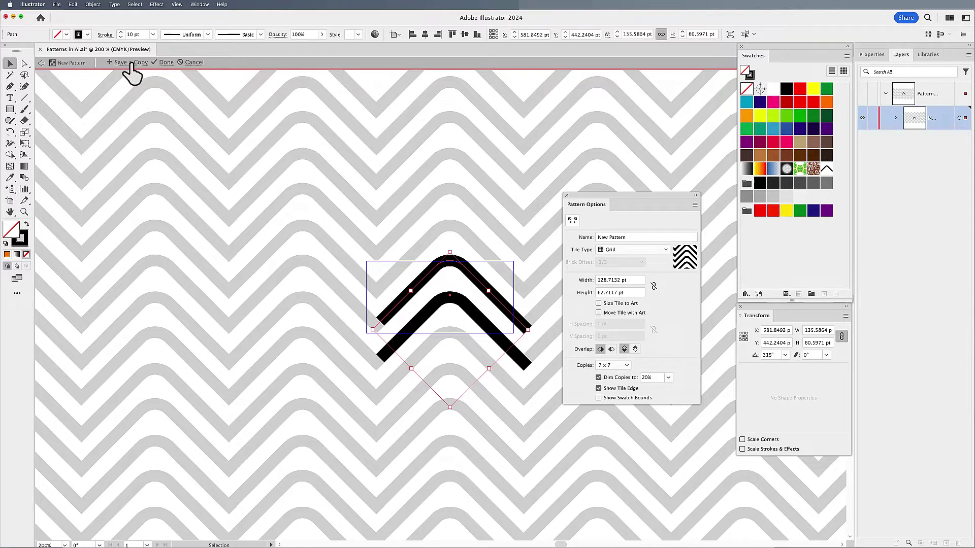
left_click(167, 63)
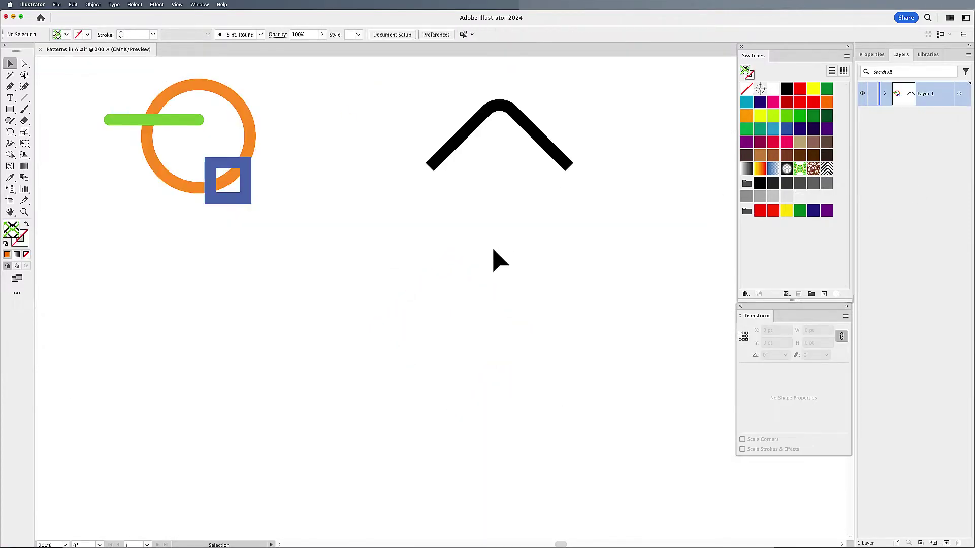
Draw a square about 194.7 pt wide and fill it with the chevron pattern swatch
key("m")
left_click_drag(428, 253, 651, 476)
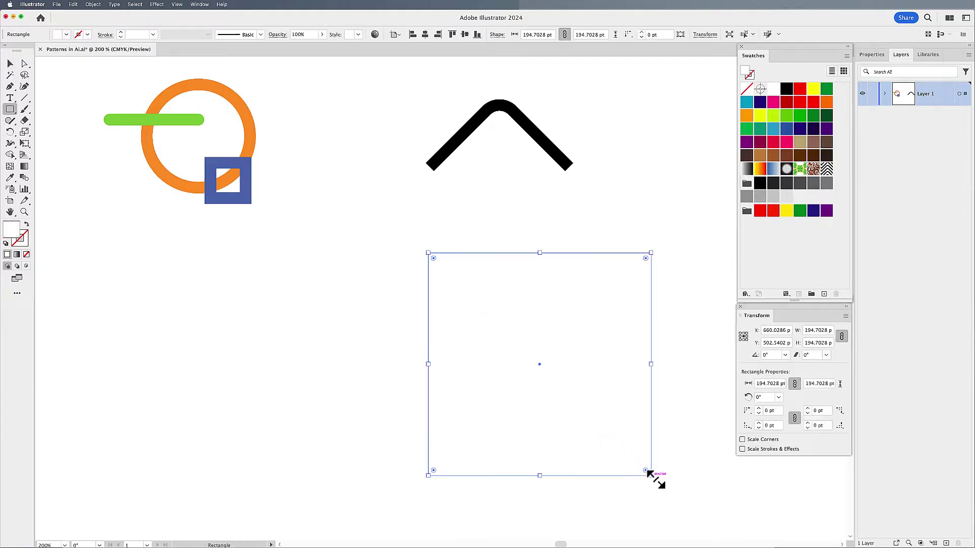
left_click(826, 172)
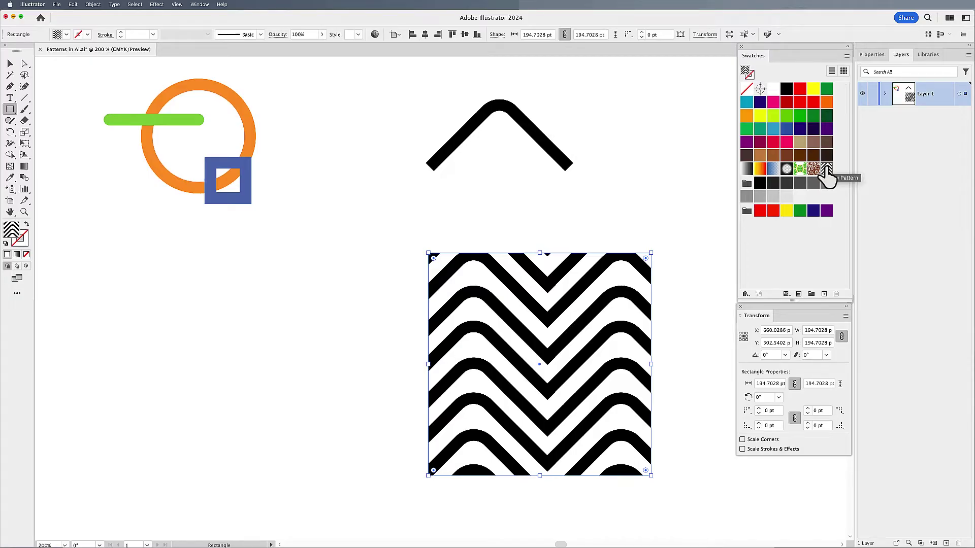
left_click(10, 64)
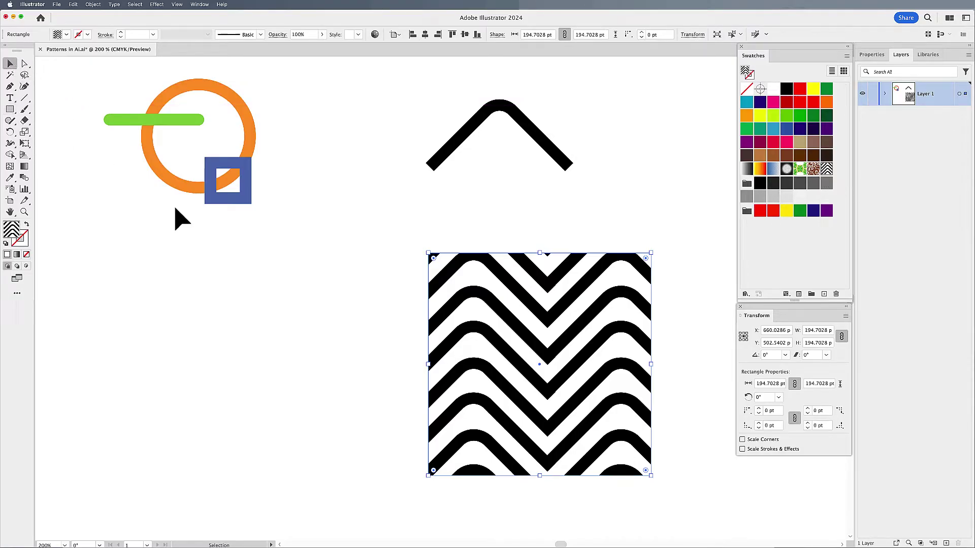
scroll(343, 302, "left", 6)
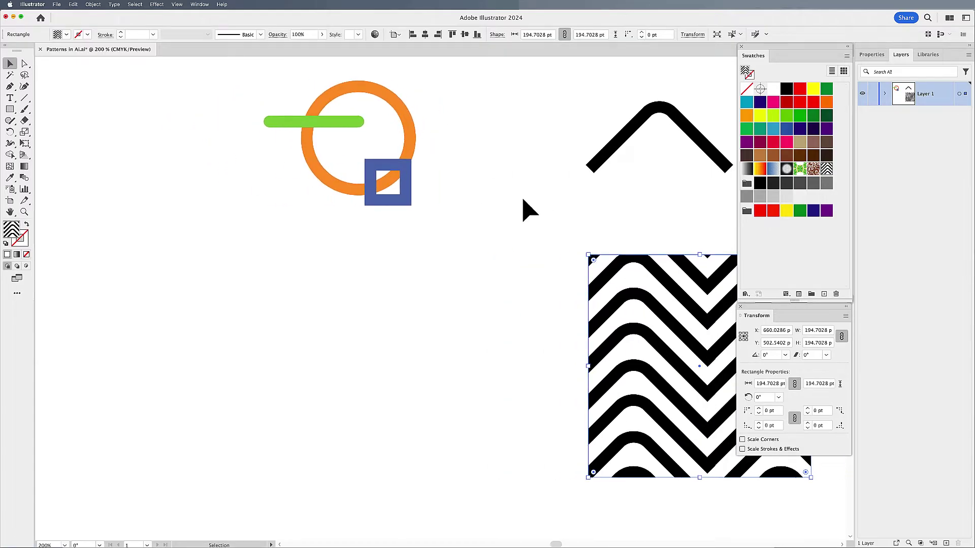
Make the orange circle, green line and blue square artwork into a new pattern
left_click_drag(231, 76, 471, 272)
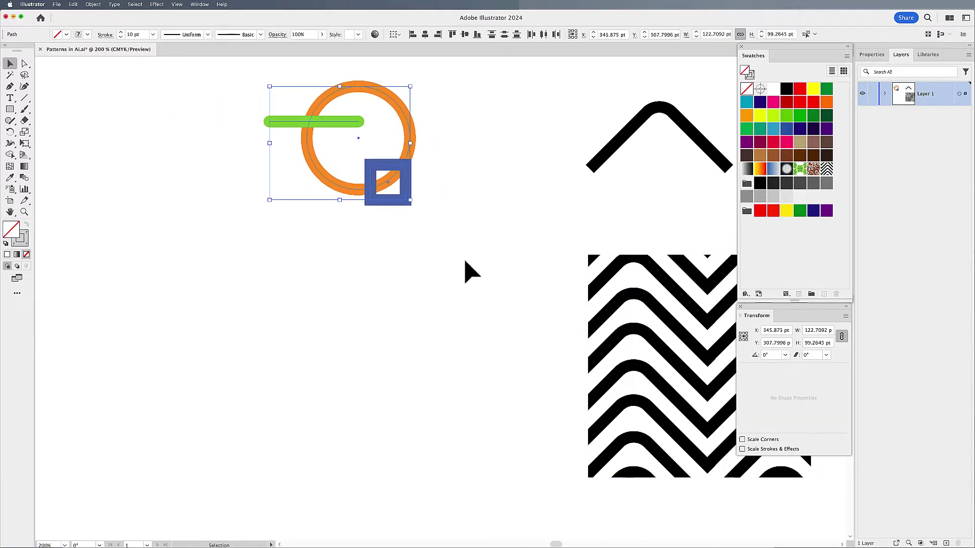
left_click(199, 4)
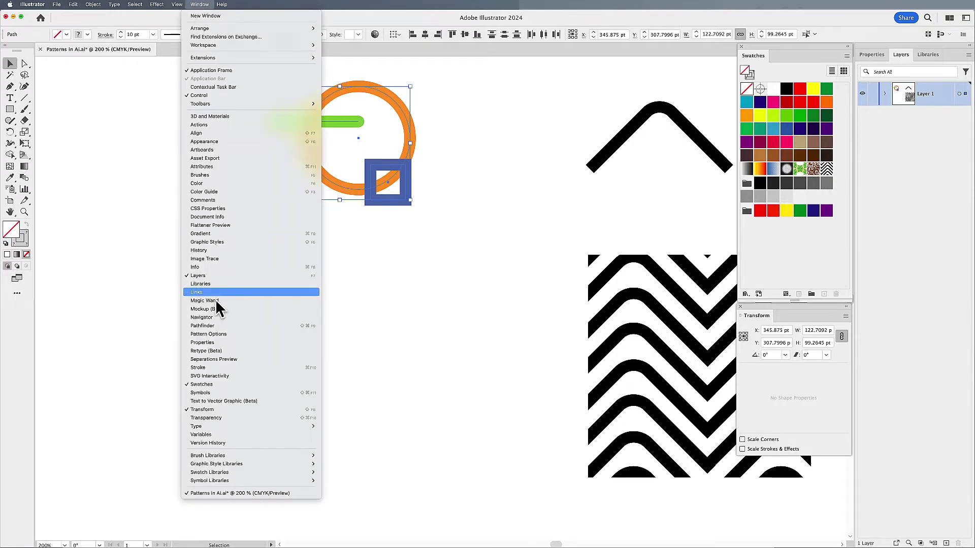
left_click(222, 335)
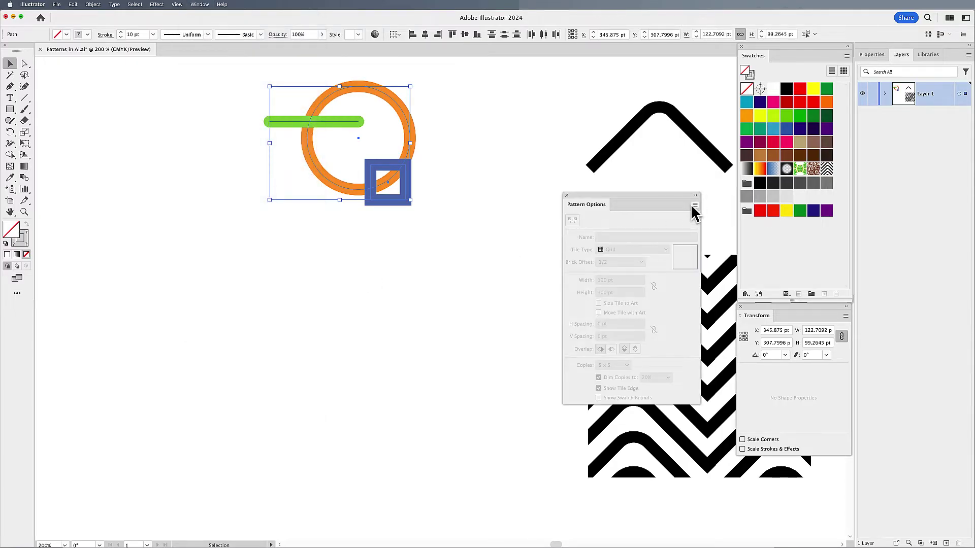
left_click(694, 205)
left_click(721, 204)
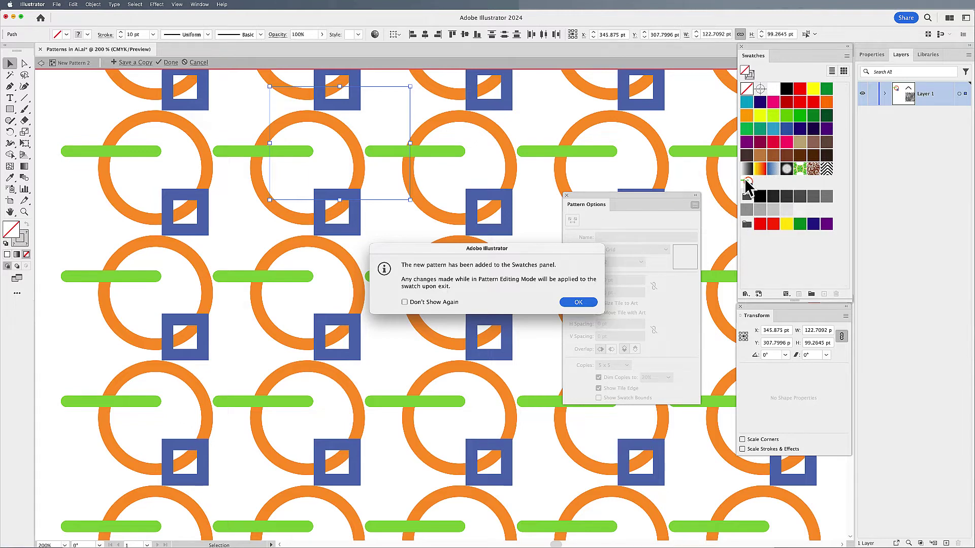
Duplicate the green line below the original and enlarge the blue square to about 47 pt
left_click(578, 303)
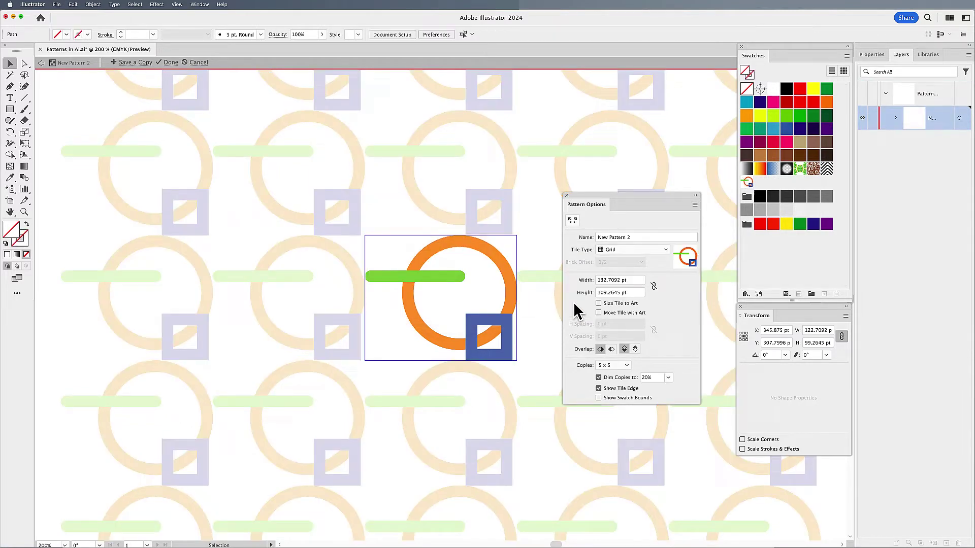
left_click(408, 278)
left_click_drag(428, 277, 389, 307)
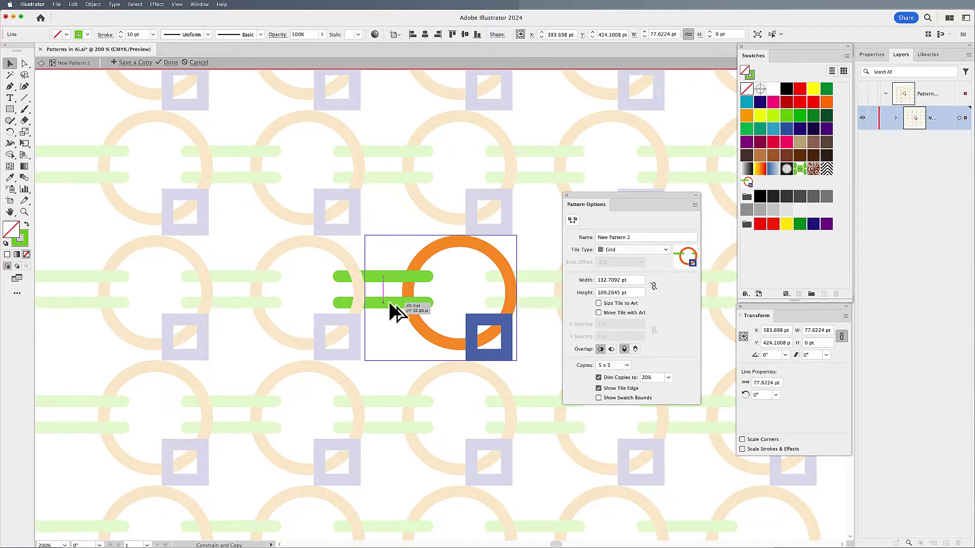
left_click(508, 355)
mouse_move(516, 361)
left_mouse_down()
mouse_move(538, 383)
mouse_move(512, 362)
left_mouse_up()
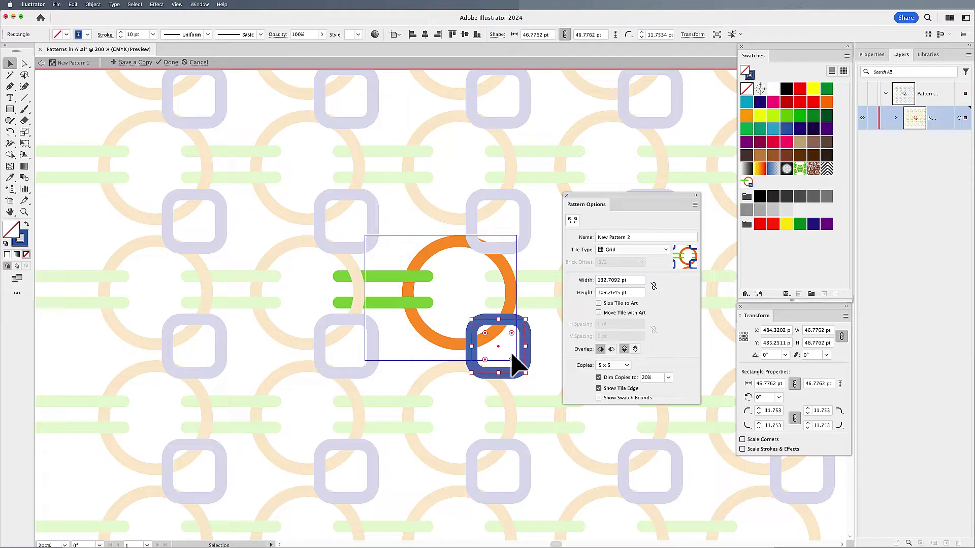
Set the tile overlap to Right In Front and Bottom In Front
left_click(611, 348)
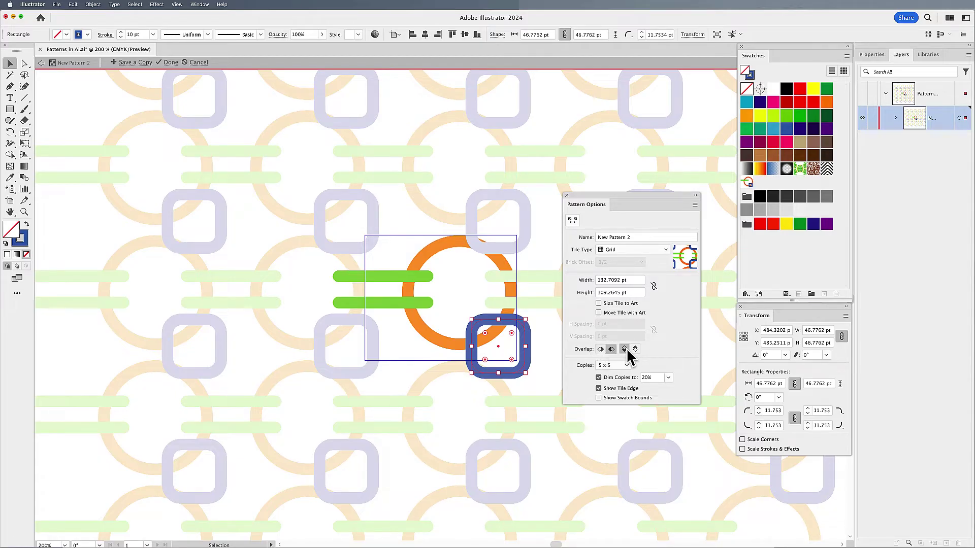
left_click(462, 243)
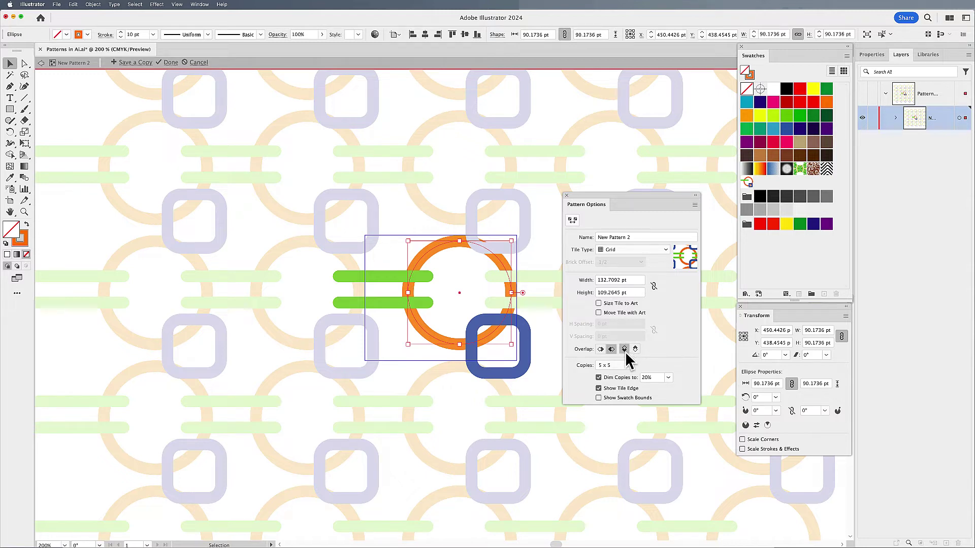
left_click(635, 349)
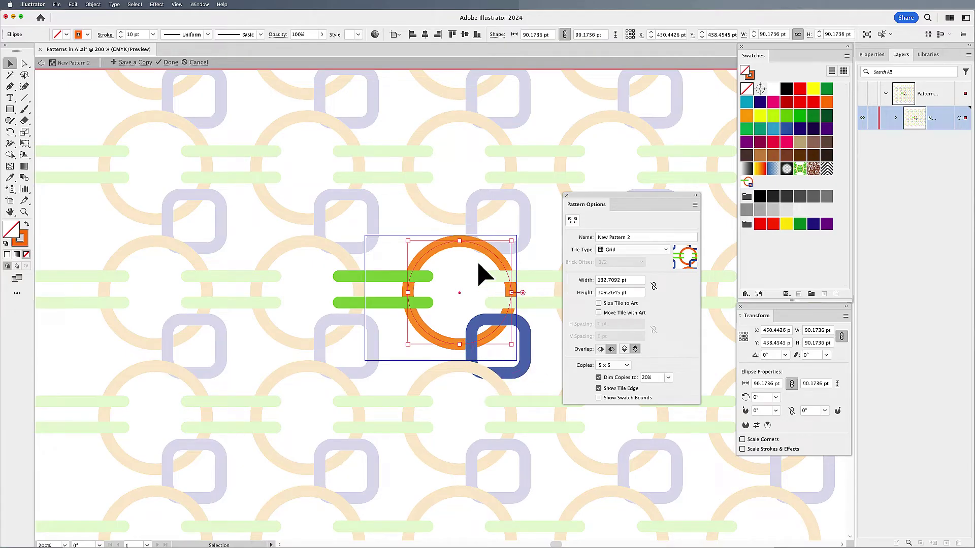
Shift the blue rounded square right and down and enlarge it to about 53 pt
left_click(526, 355)
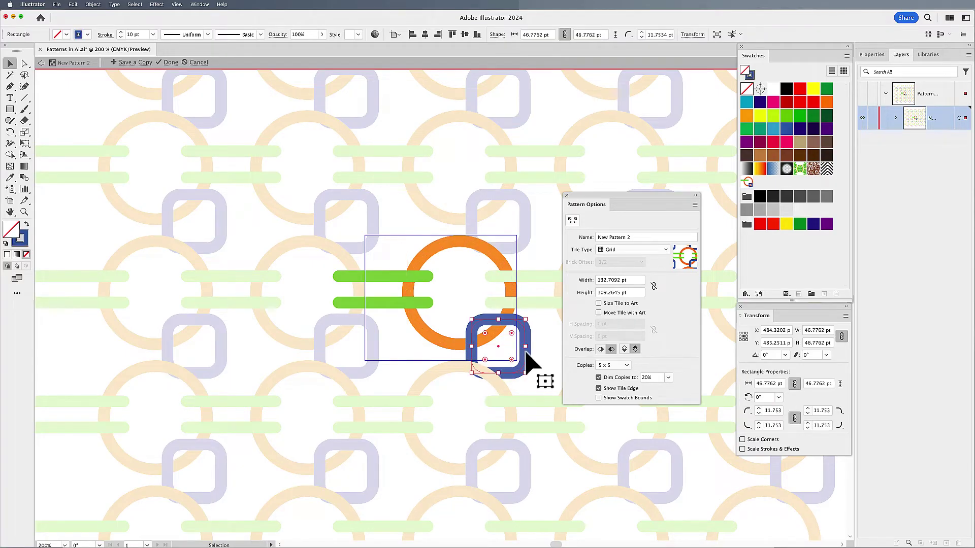
left_click_drag(527, 355, 533, 363)
left_click_drag(479, 325, 472, 319)
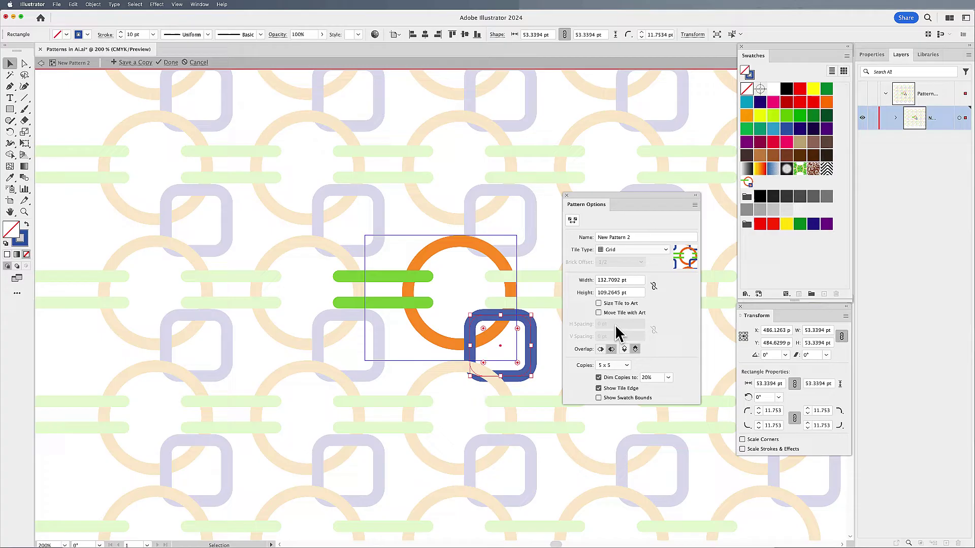
Draw a 220.8 by 204.5 pt rectangle below the artwork and fill it with New Pattern 2
left_click(170, 63)
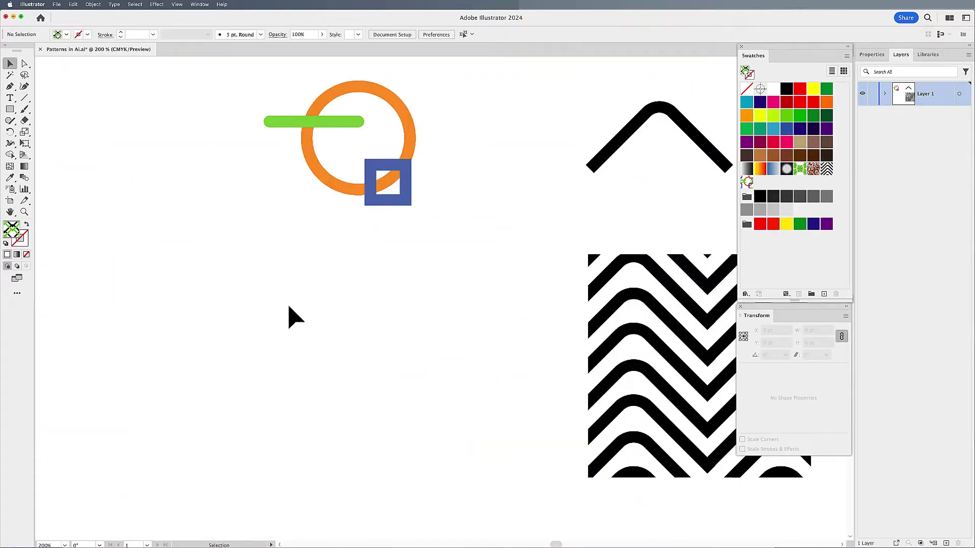
key("m")
left_click_drag(238, 233, 491, 465)
left_click(746, 183)
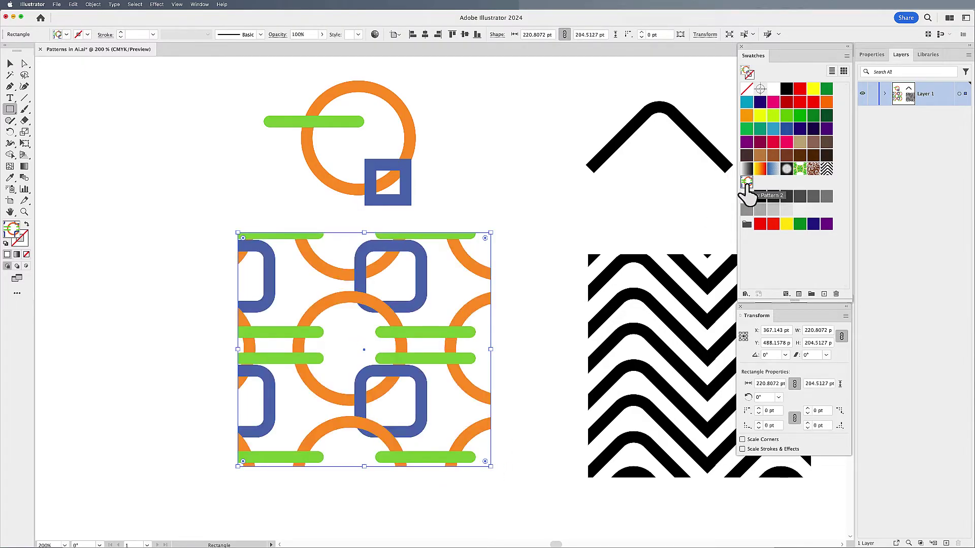
left_click(10, 64)
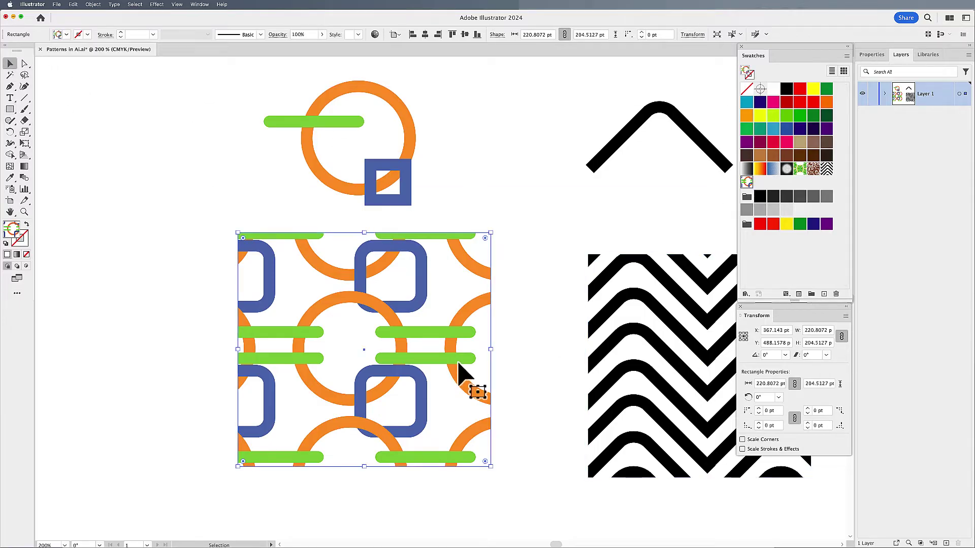
Nudge the circle-pattern and chevron rectangles so their top edges line up
scroll(487, 375, "right", 5)
scroll(488, 375, "down", 2)
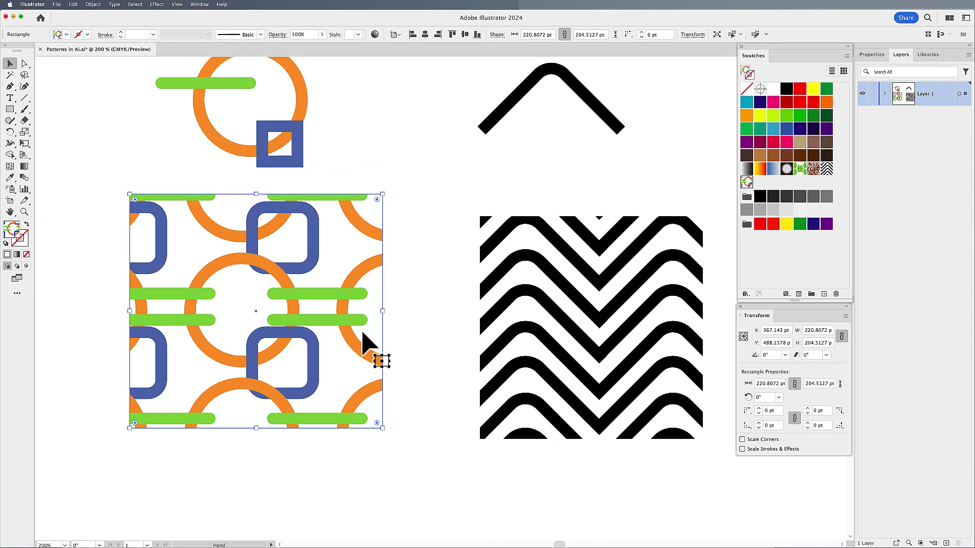
left_click_drag(341, 322, 342, 351)
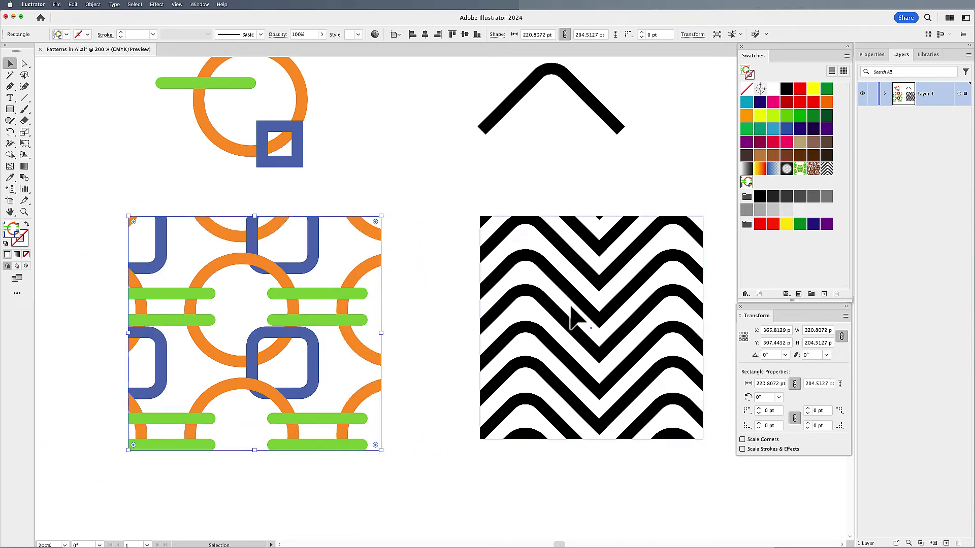
mouse_move(572, 318)
left_mouse_down()
mouse_move(515, 298)
mouse_move(588, 315)
mouse_move(562, 311)
left_mouse_up()
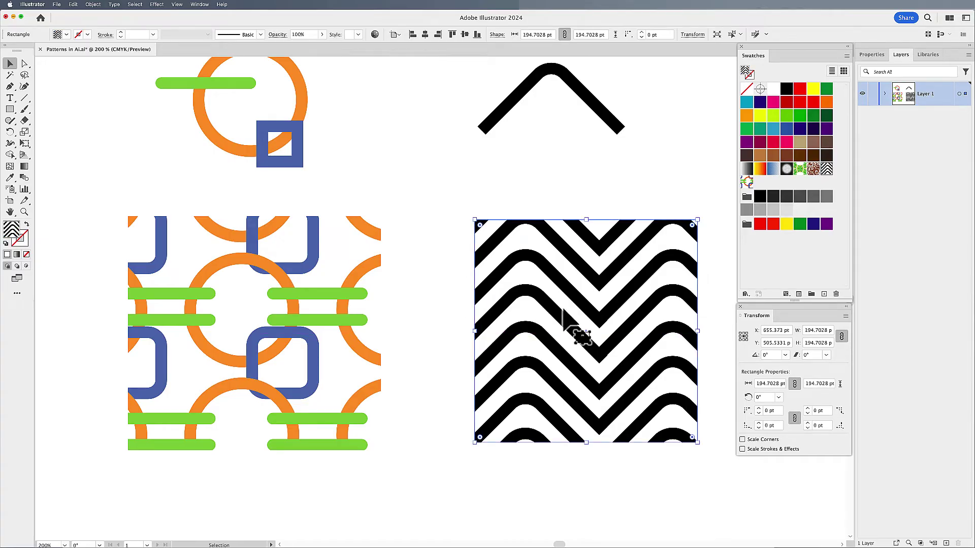
left_click(199, 4)
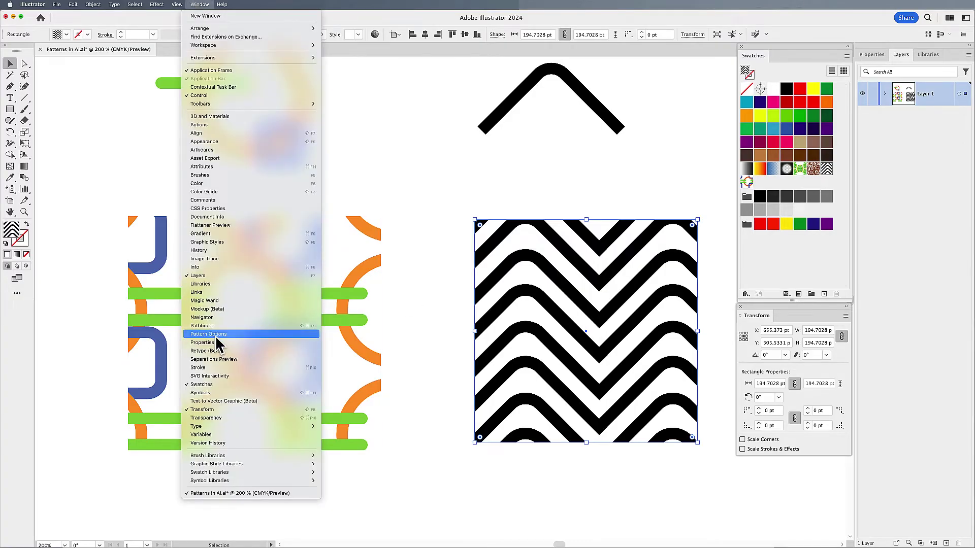
left_click(215, 334)
left_click(694, 204)
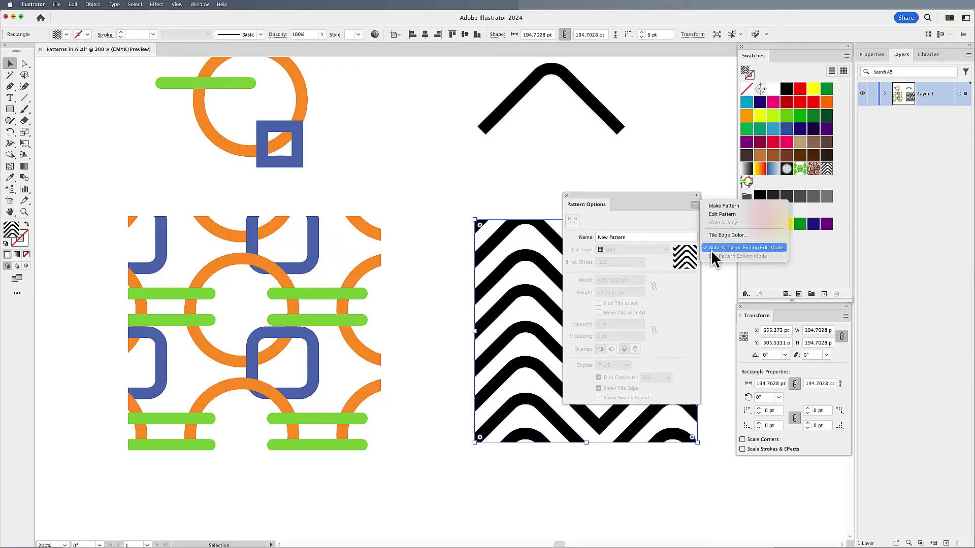
left_click(569, 199)
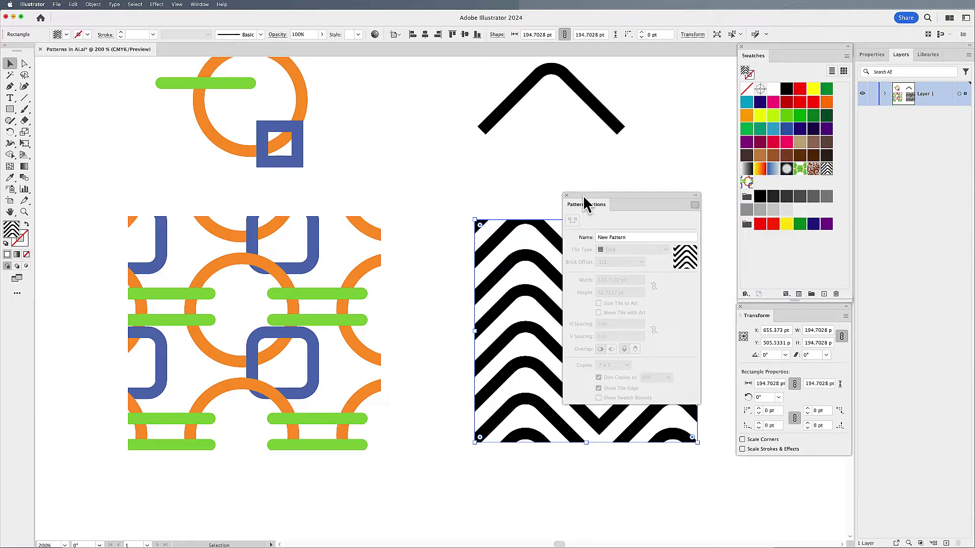
left_click(567, 196)
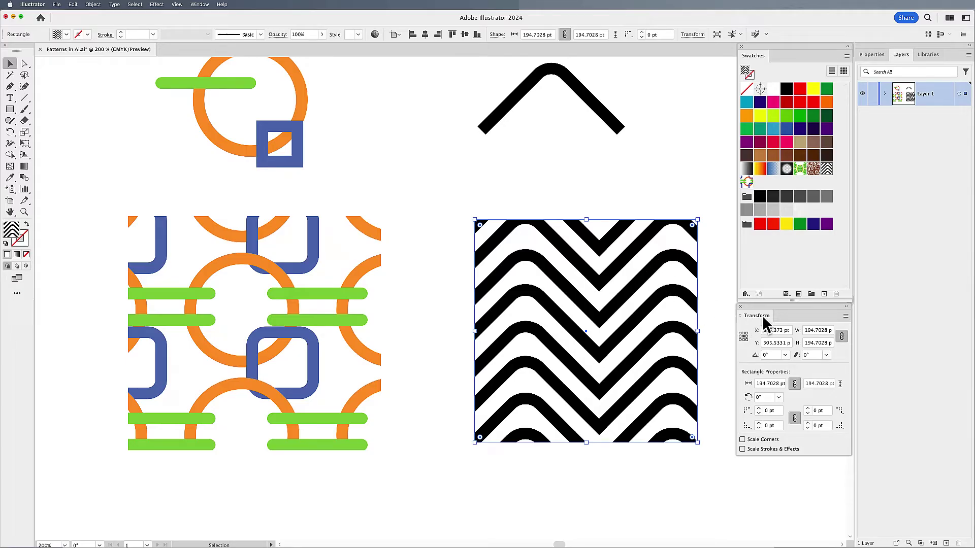
Browse the panel list and the Transform panel menu without changing anything
left_click(200, 4)
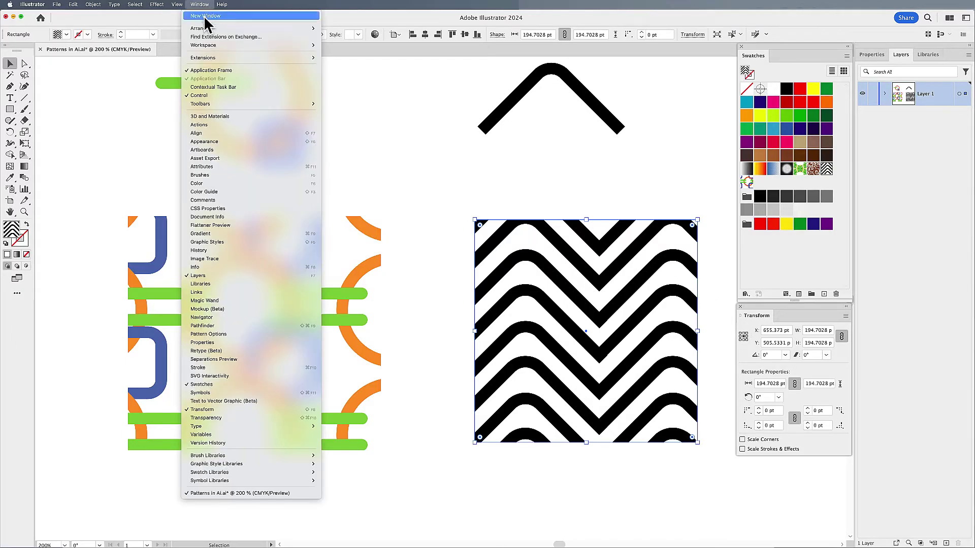
mouse_move(215, 428)
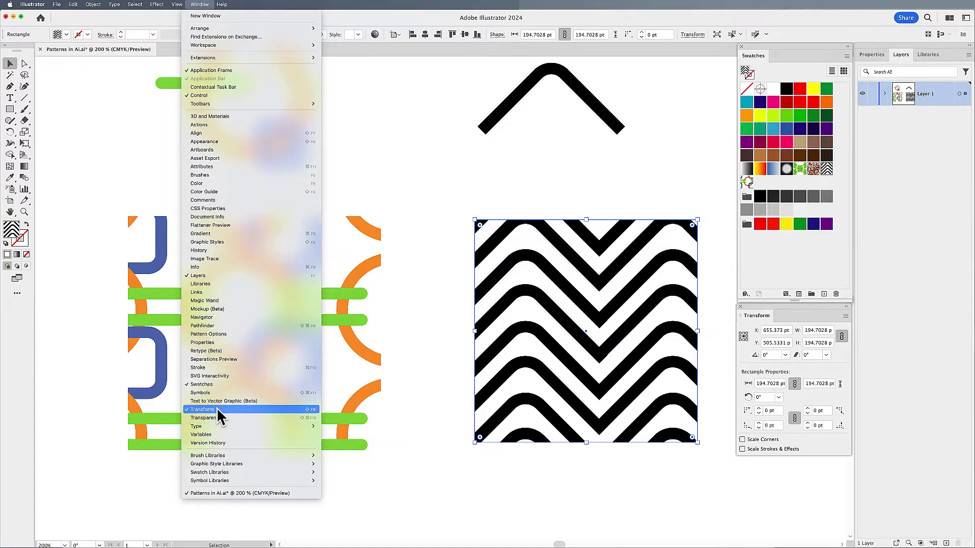
left_click(537, 304)
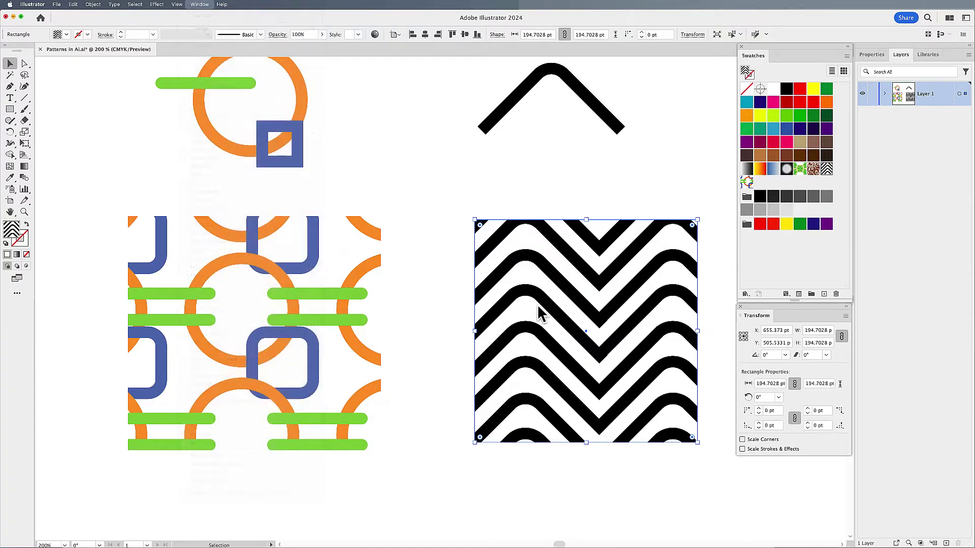
left_click(845, 316)
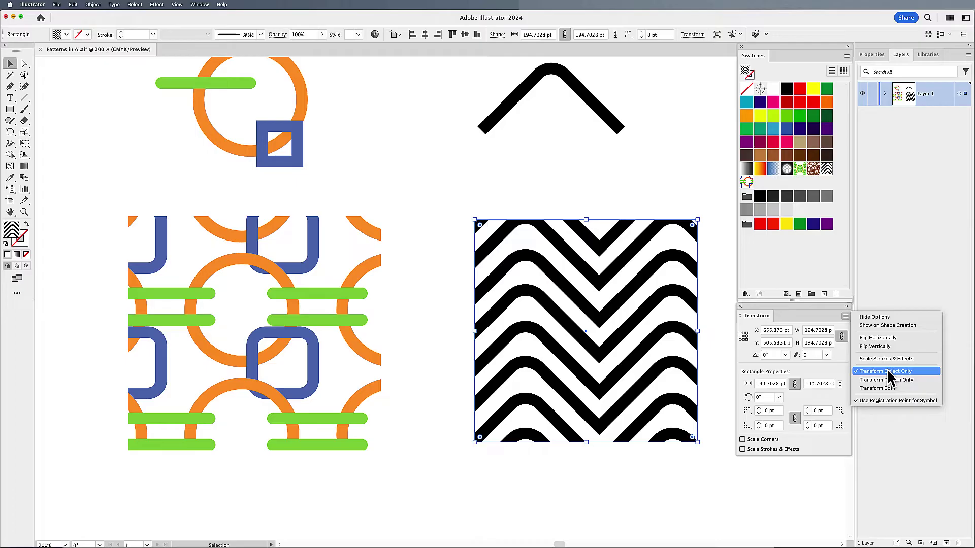
left_click(614, 236)
Move the chevron rectangle and resize it to 210 pt, then step it down to 180 pt
mouse_move(572, 244)
left_mouse_down()
mouse_move(599, 224)
mouse_move(594, 254)
mouse_move(559, 236)
mouse_move(541, 239)
mouse_move(590, 240)
mouse_move(562, 239)
left_mouse_up()
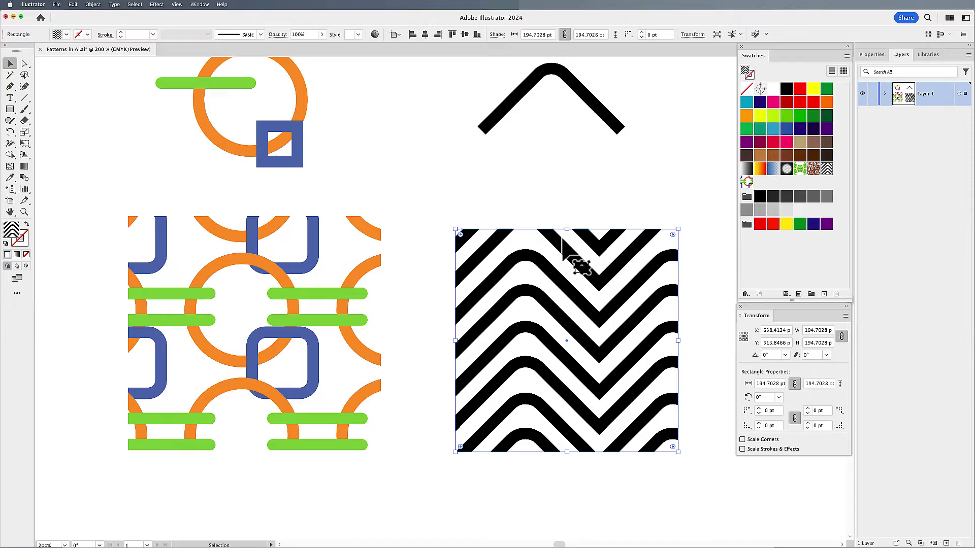
left_click(826, 331)
key("super+a")
type("210")
key("Return")
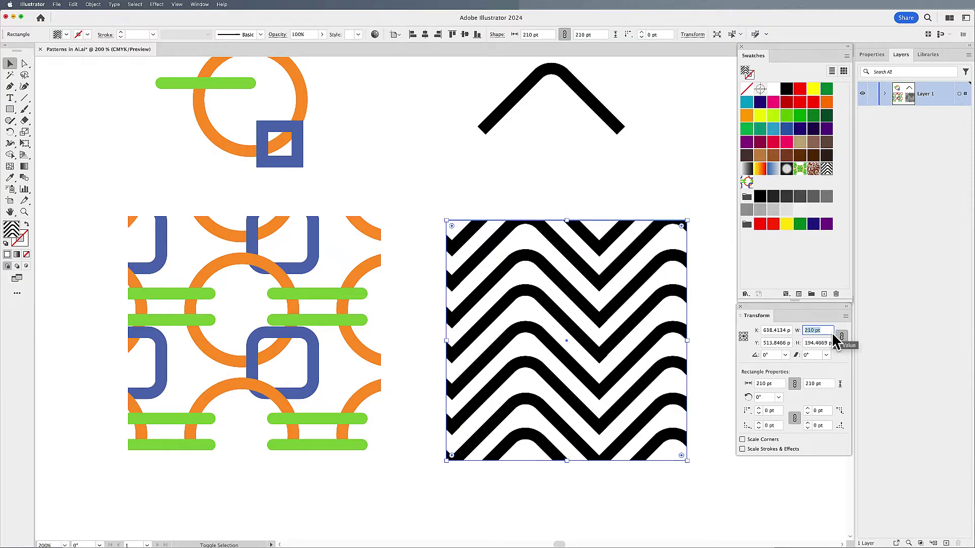
key("shift+Down")
key("shift+Down")
key("shift+Down")
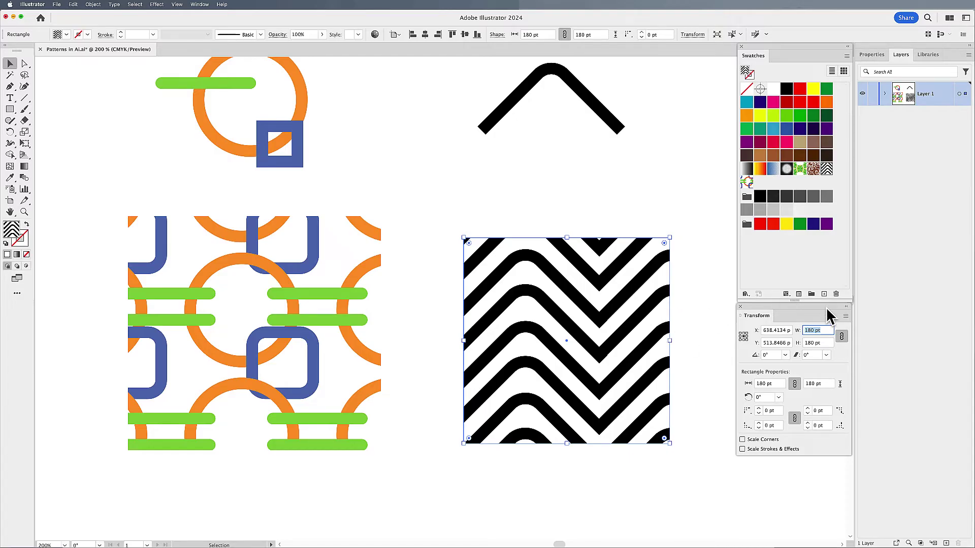
left_click(845, 317)
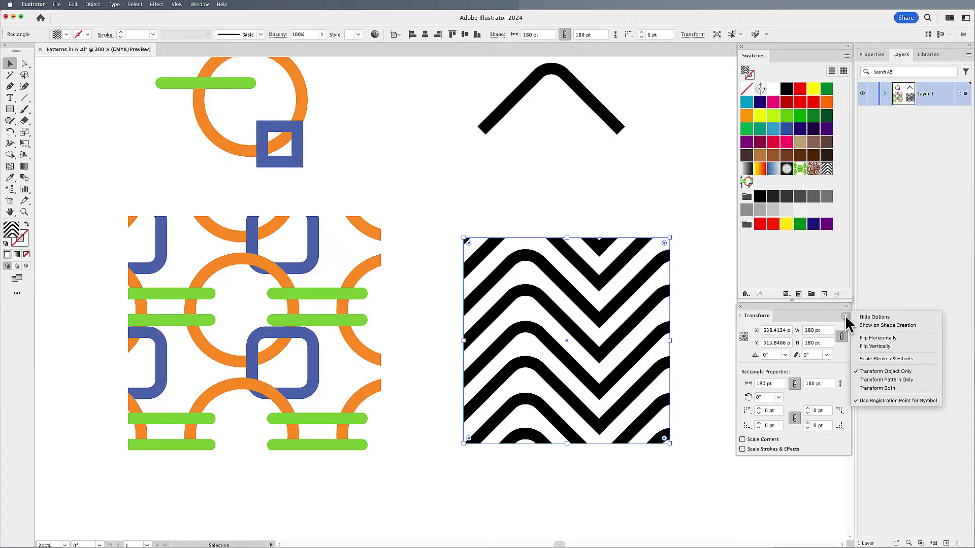
With Transform Pattern Only, shrink the zigzag pattern through the W field while the square stays 180 pt
left_click(889, 380)
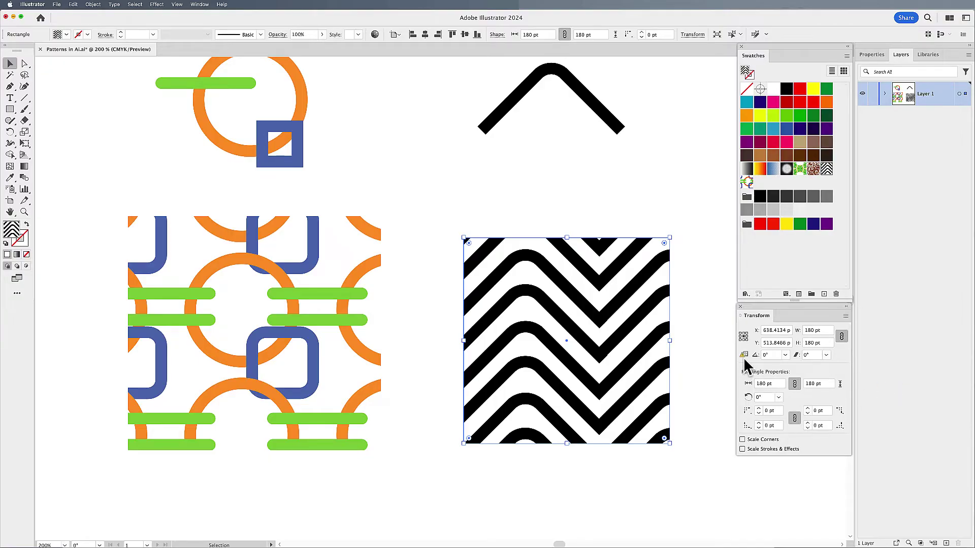
mouse_move(743, 357)
left_click(822, 330)
key("shift+Down")
key("shift+Down")
key("shift+Down")
key("shift+Down")
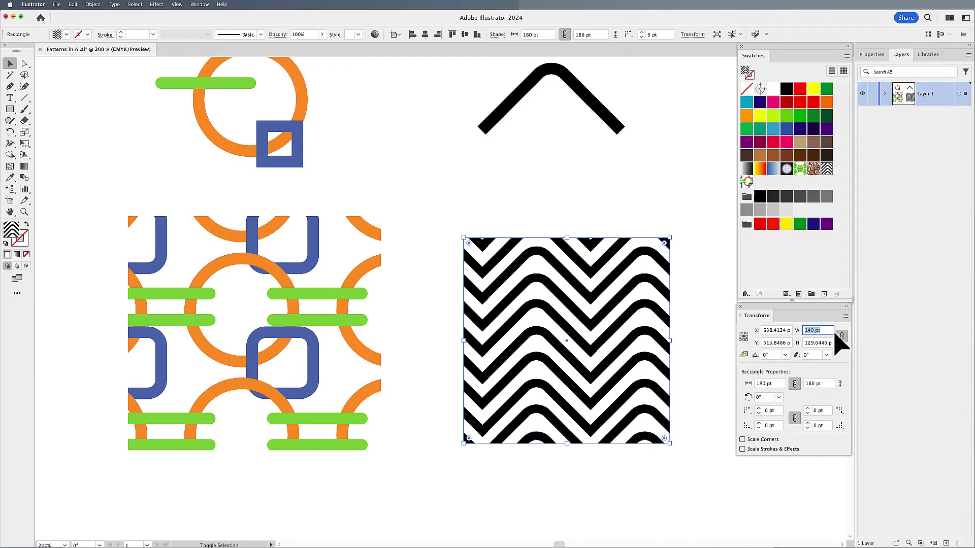
key("shift+Up")
key("shift+Up")
key("shift+Up")
key("shift+Up")
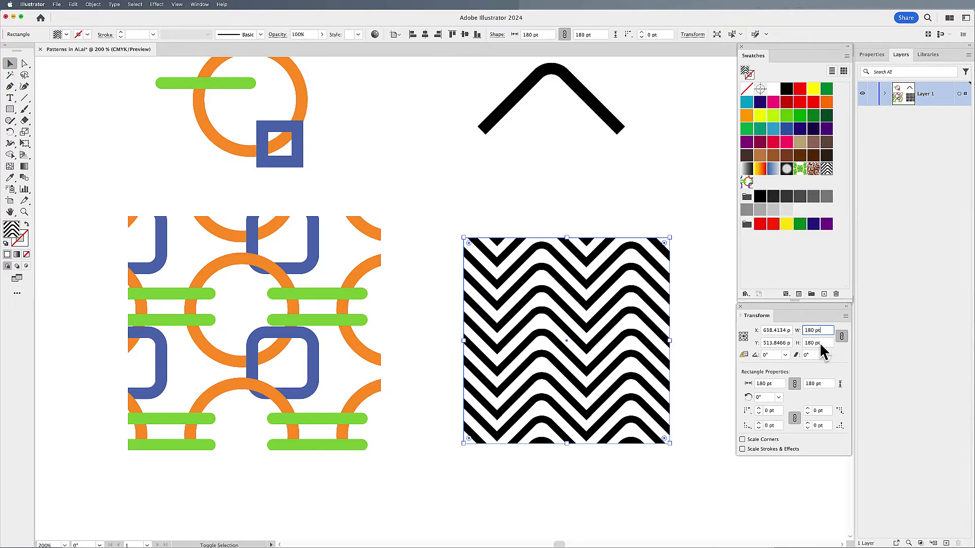
key("shift+Up")
key("shift+Up")
key("shift+Up")
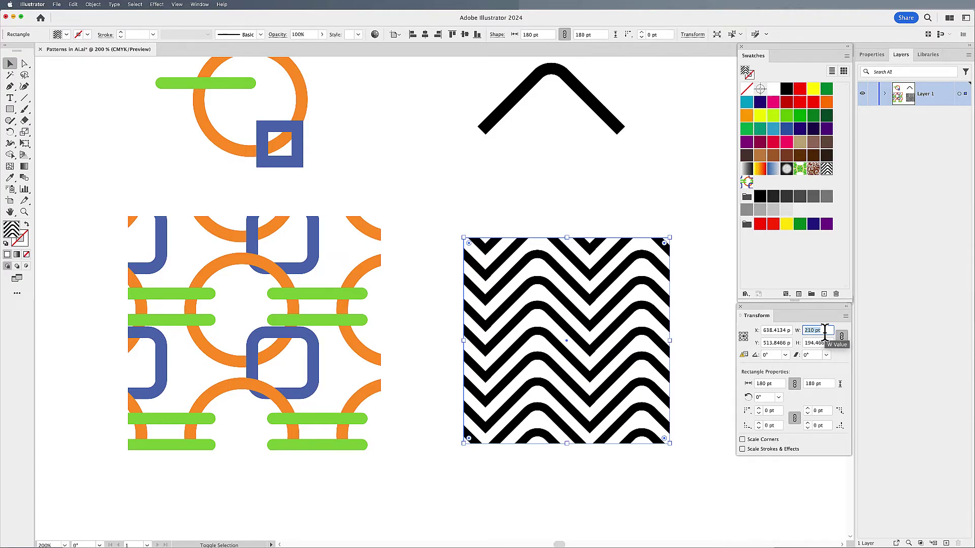
key("shift+Down")
key("shift+Down")
key("shift+Down")
key("shift+Down")
key("shift+Down")
key("shift+Down")
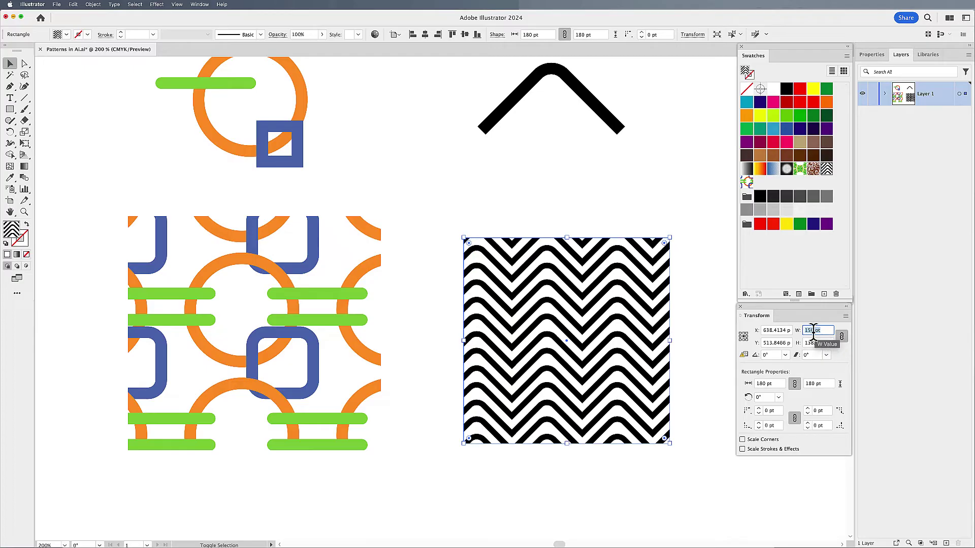
key("shift+Up")
key("shift+Up")
key("shift+Up")
key("shift+Up")
key("shift+Up")
key("shift+Up")
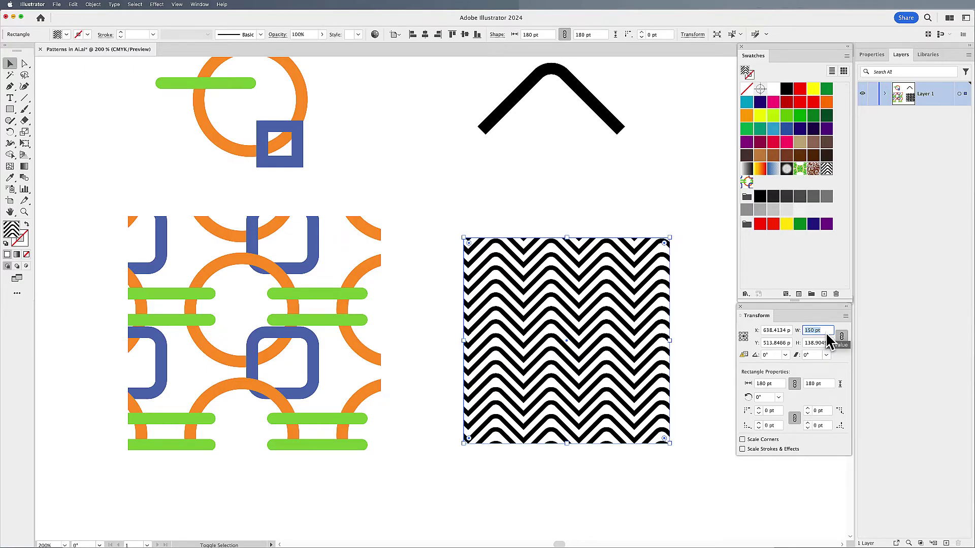
key("Return")
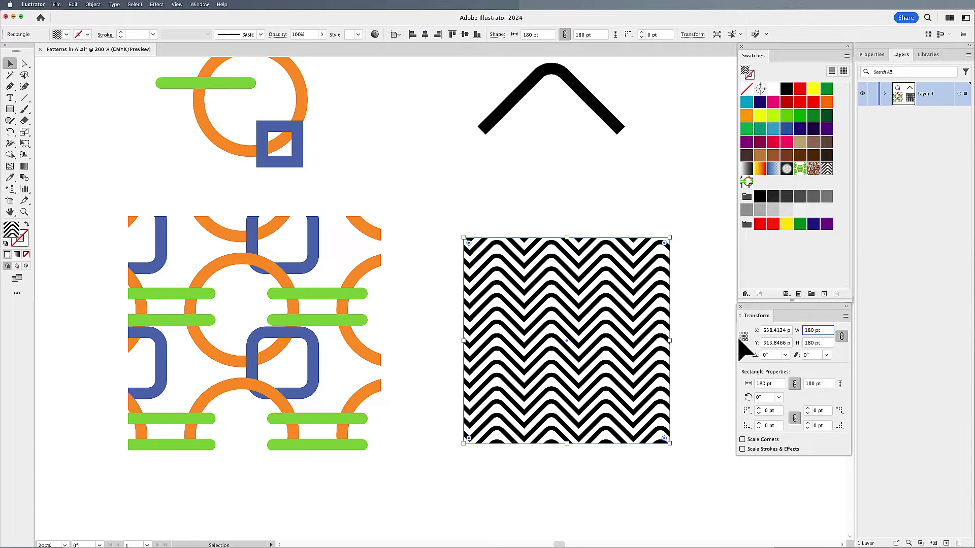
Switch to Transform Both, set the square to 200 pt, then corner-drag it to about 187.24 pt
left_click(846, 316)
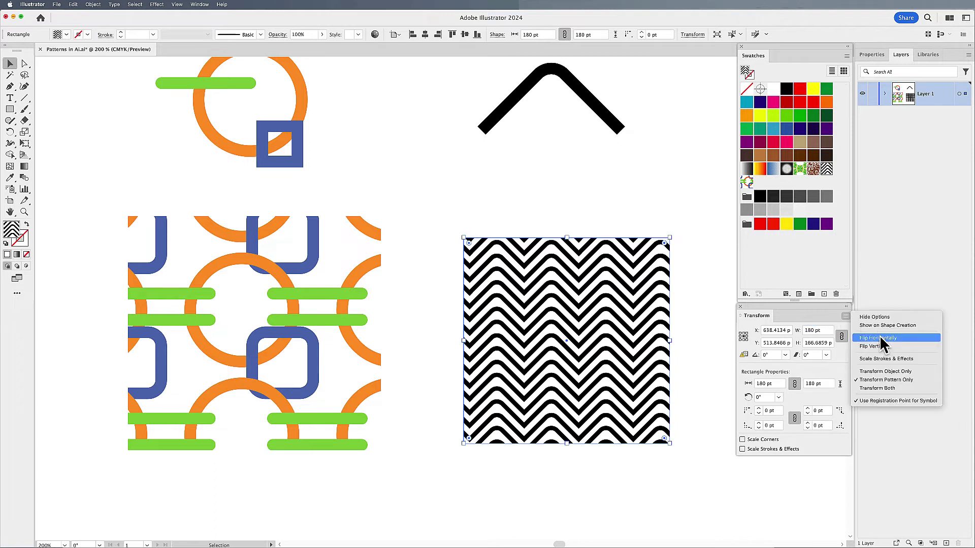
left_click(891, 389)
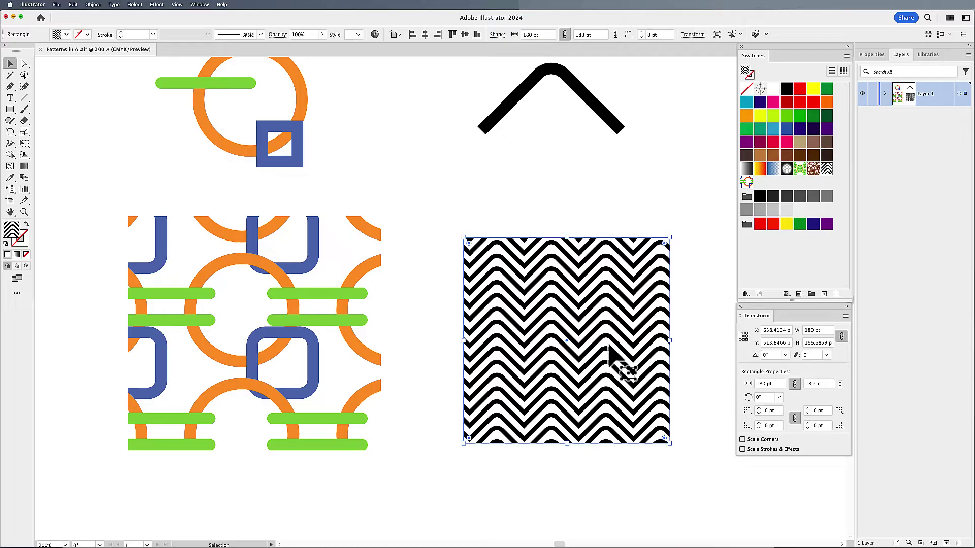
double_click(822, 330)
type("200")
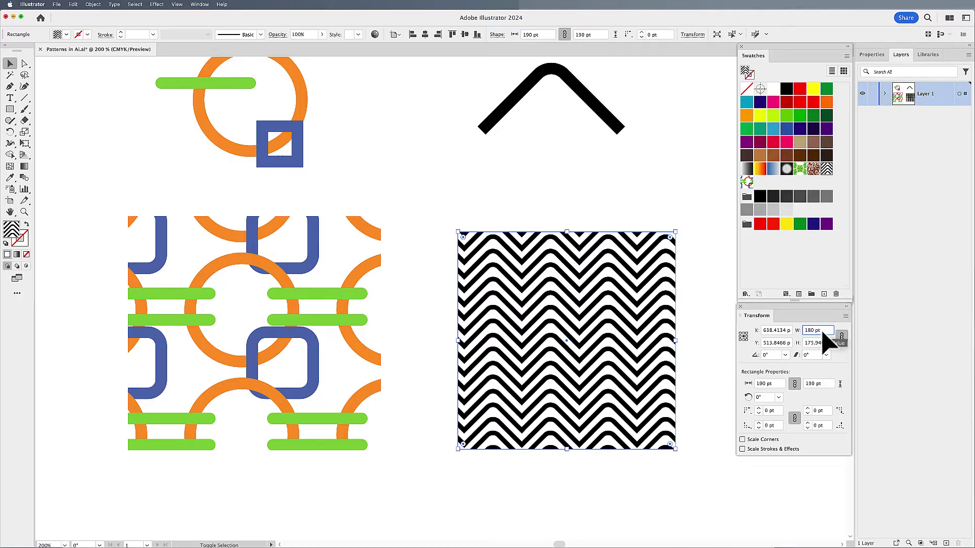
key("Return")
mouse_move(680, 227)
left_mouse_down()
mouse_move(606, 291)
mouse_move(668, 229)
mouse_move(666, 241)
left_mouse_up()
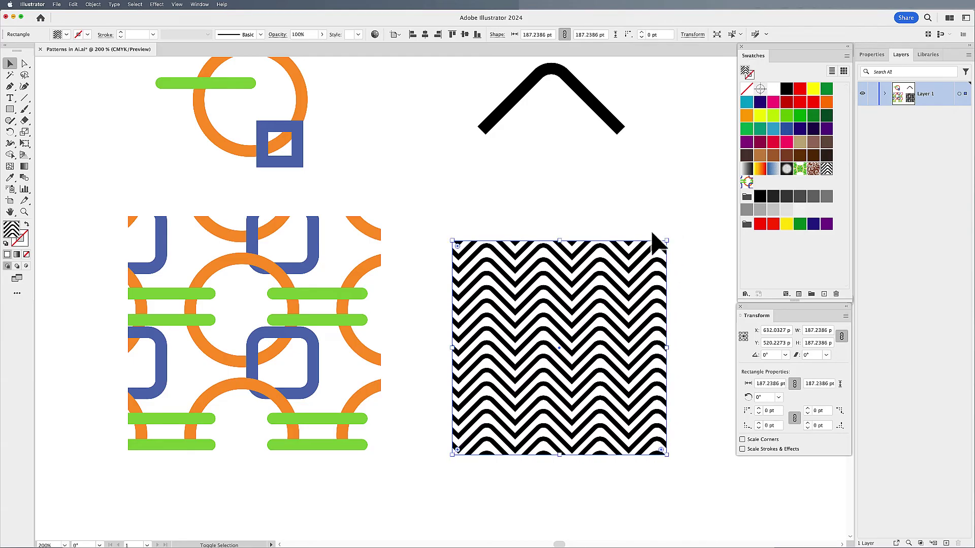
left_click(348, 315)
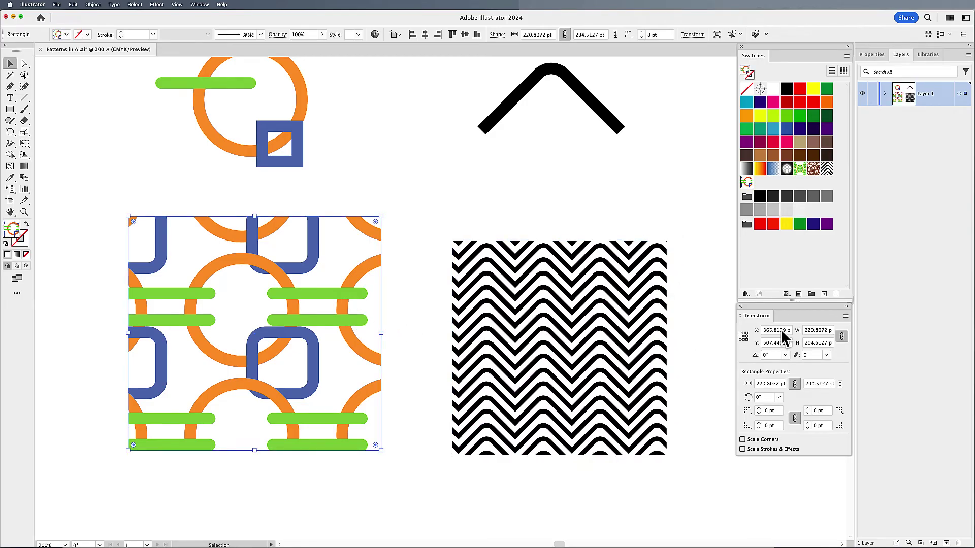
Scale only the left rectangle's pattern down from 210 pt, then nudge the zigzag square up
left_click(845, 316)
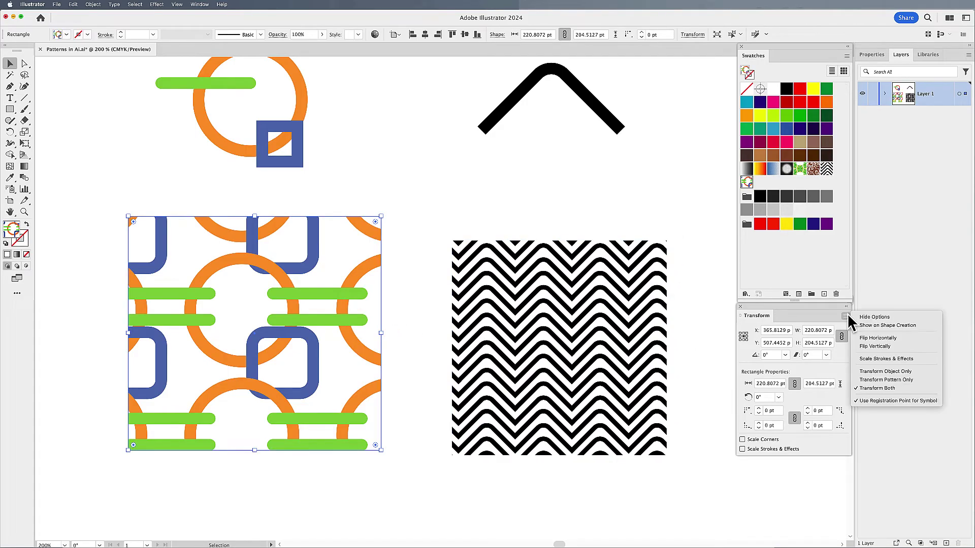
left_click(892, 380)
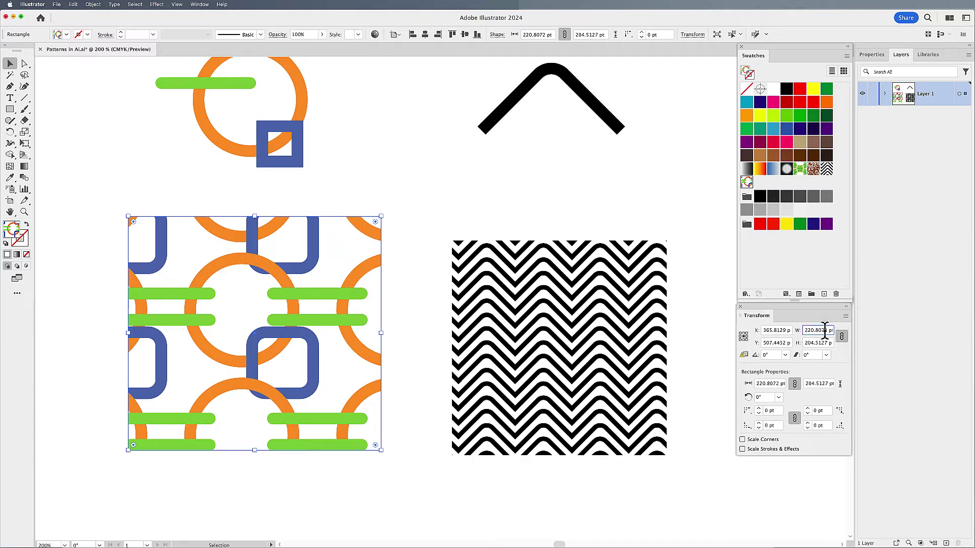
left_click(825, 330)
type("210")
key("Return")
key("Return")
key("Return")
key("Return")
key("Return")
key("Return")
key("Return")
key("Return")
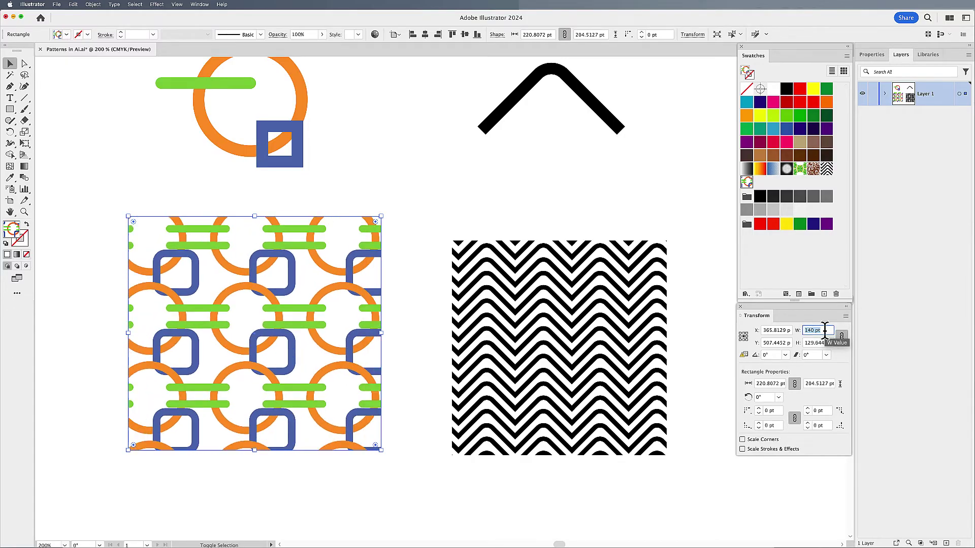
key("Return")
key("Return")
key("Return")
key("Return")
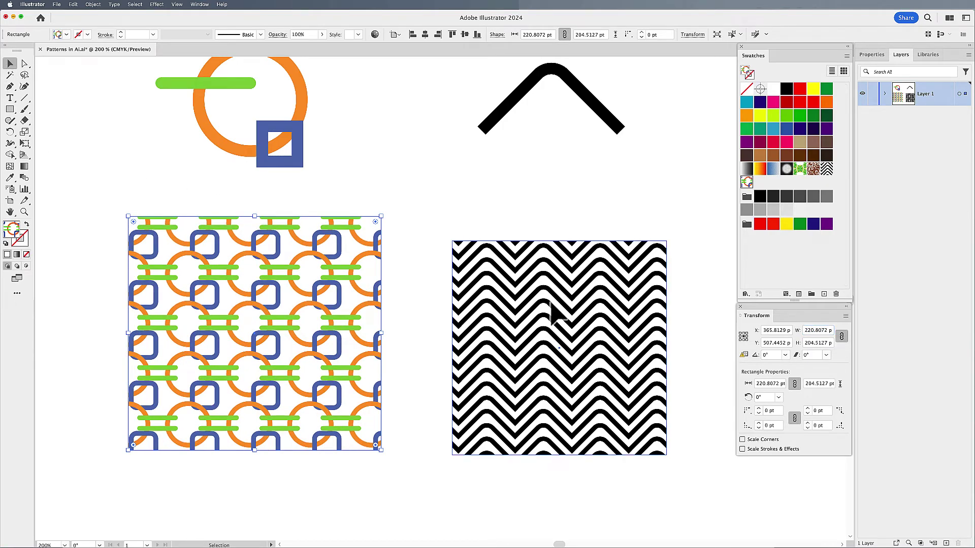
mouse_move(563, 306)
left_mouse_down()
mouse_move(565, 319)
mouse_move(560, 293)
left_mouse_up()
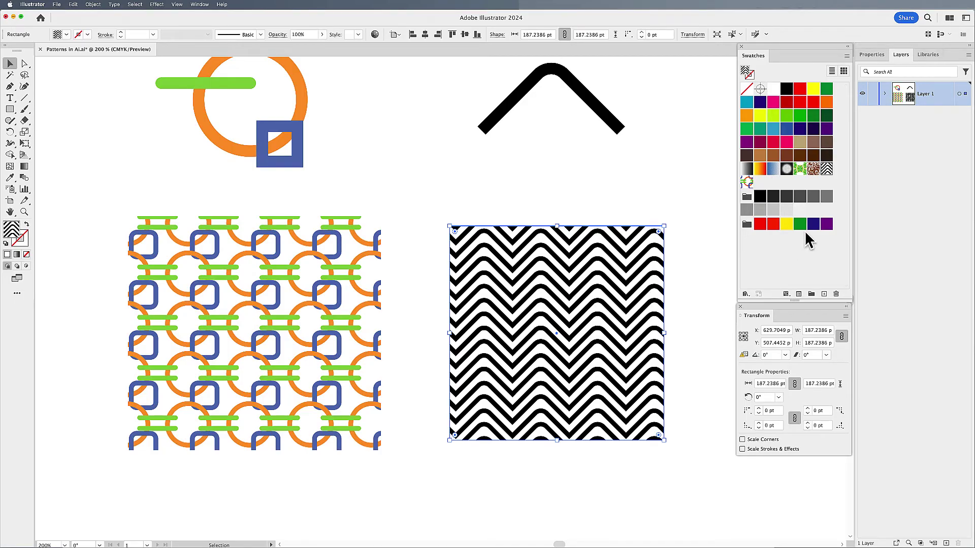
Open the zigzag swatch for editing and save a copy named New Pattern 3
double_click(825, 169)
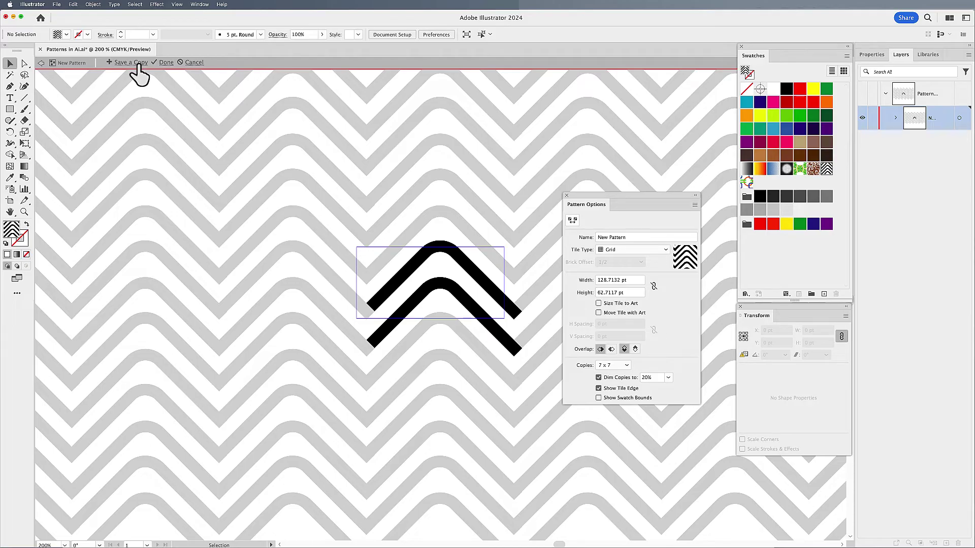
left_click(136, 63)
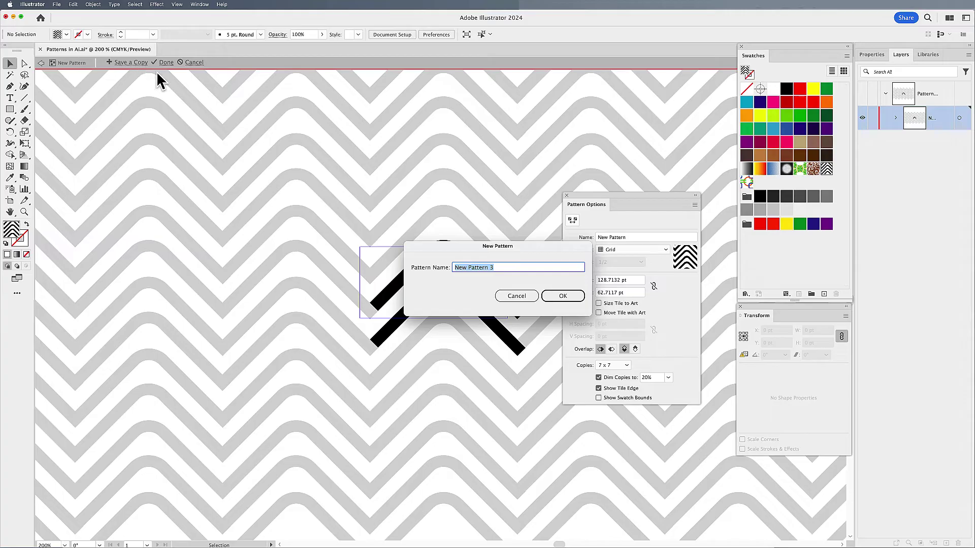
left_click(548, 296)
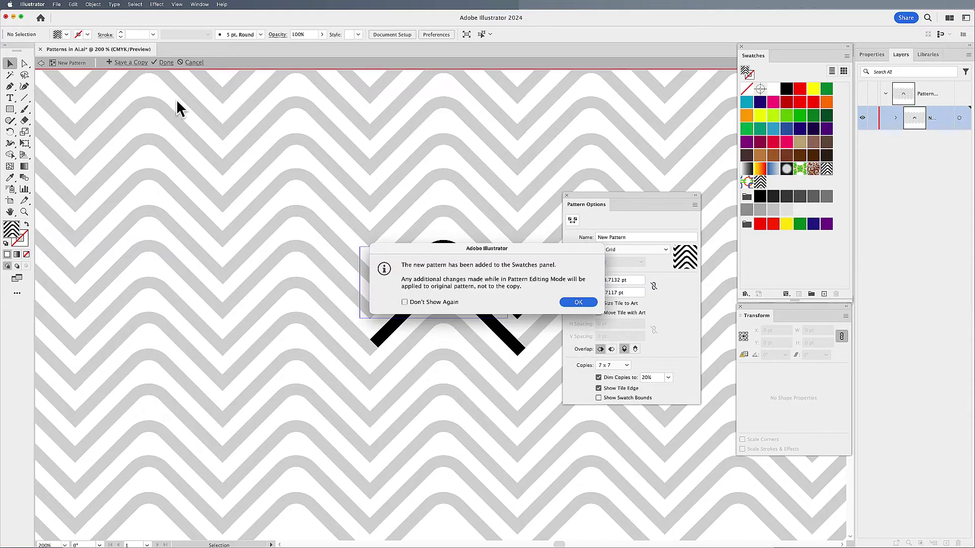
left_click(588, 304)
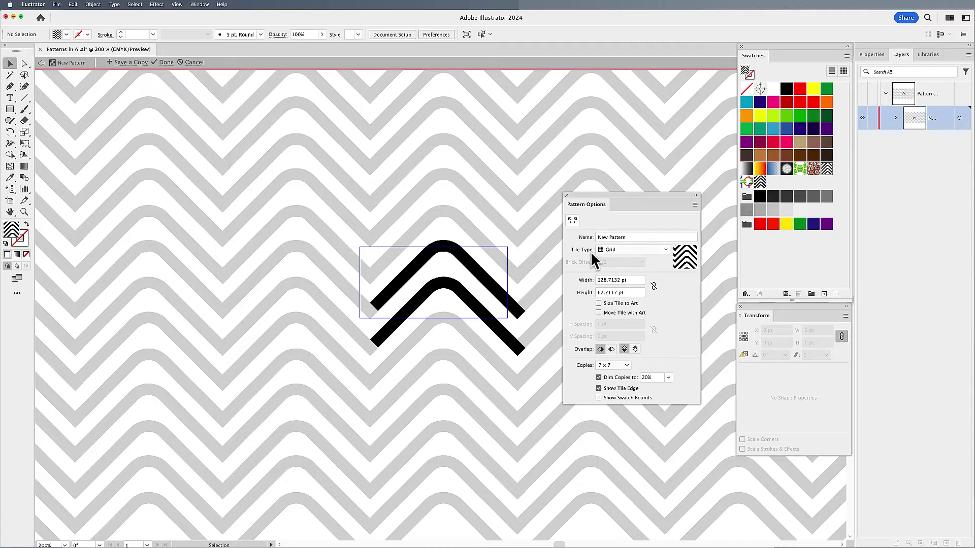
Try Brick by Row tiling, testing a 1/5 brick offset before returning to 1/2
left_click(611, 248)
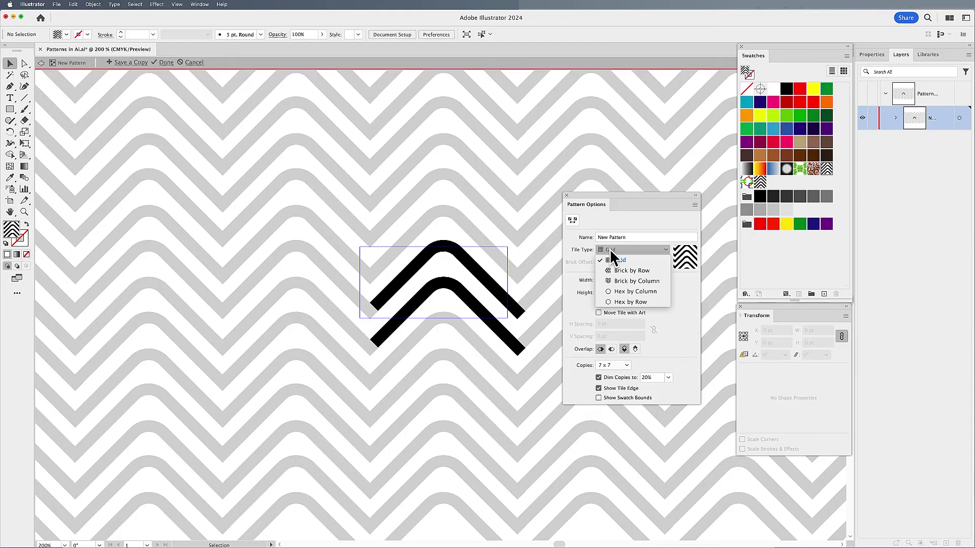
left_click(630, 270)
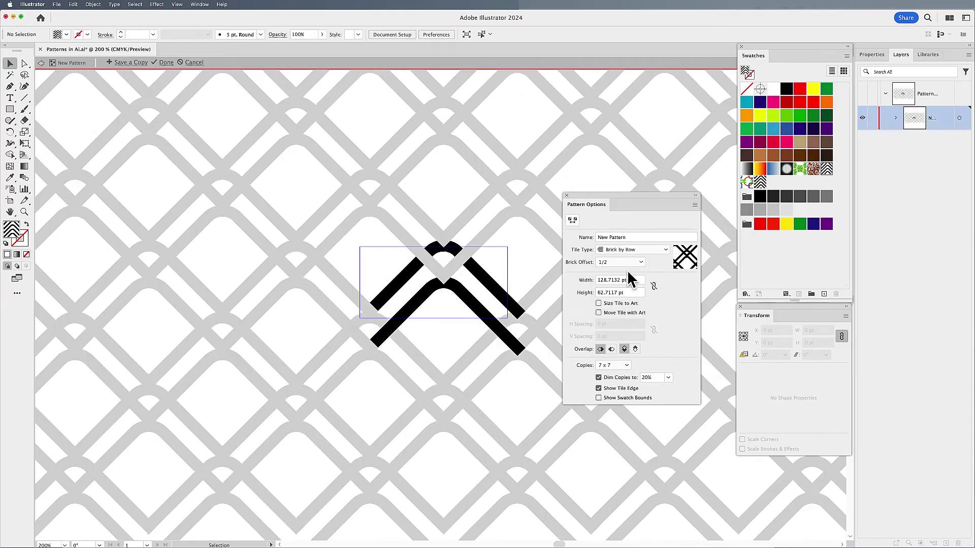
left_click(650, 274)
left_click(611, 263)
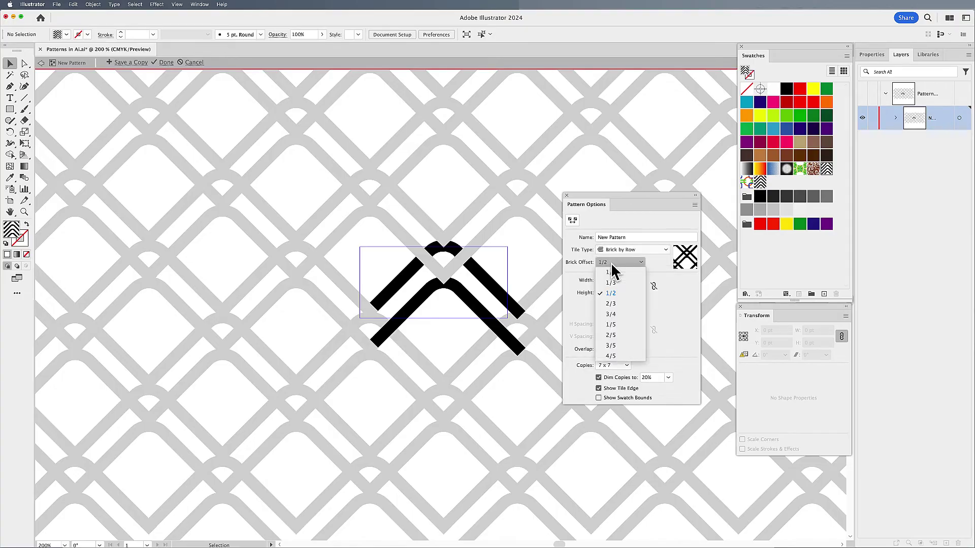
left_click(624, 324)
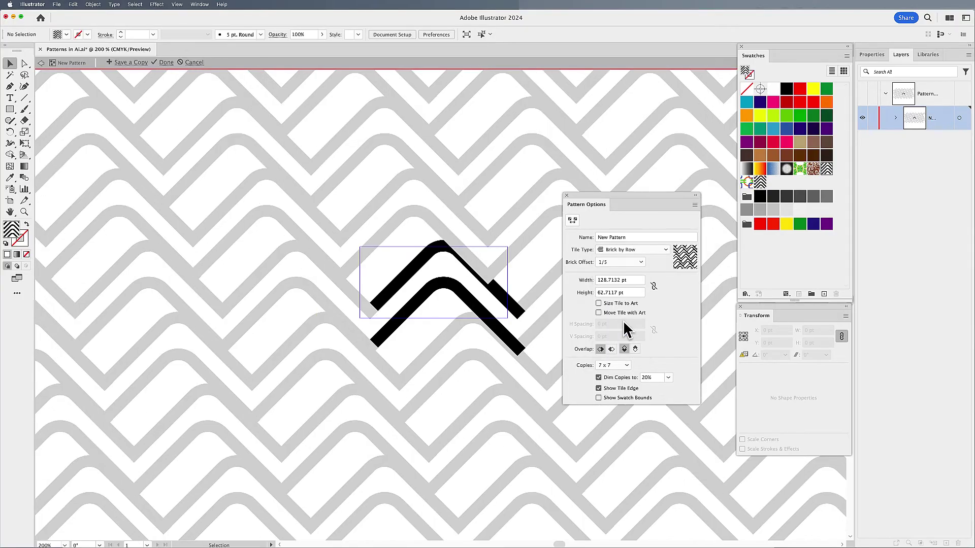
left_click(622, 262)
left_click(611, 293)
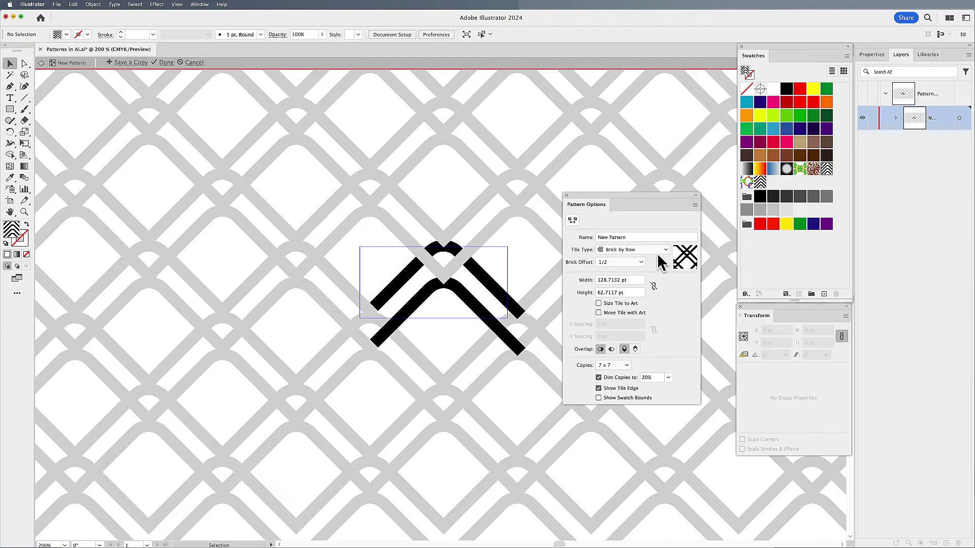
Use Brick by Column with a 2/3 offset, then settle on Hex by Column tiling
left_click(620, 247)
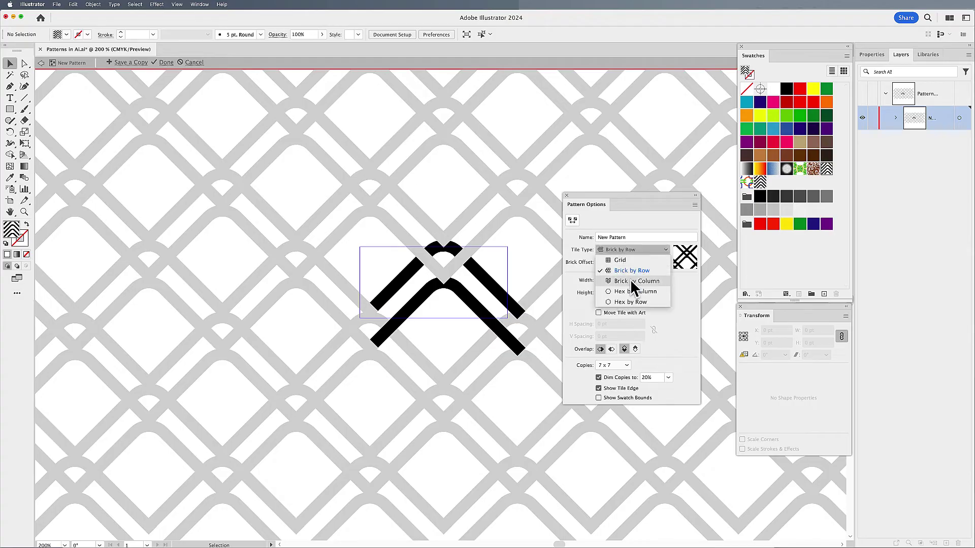
left_click(630, 278)
left_click(626, 260)
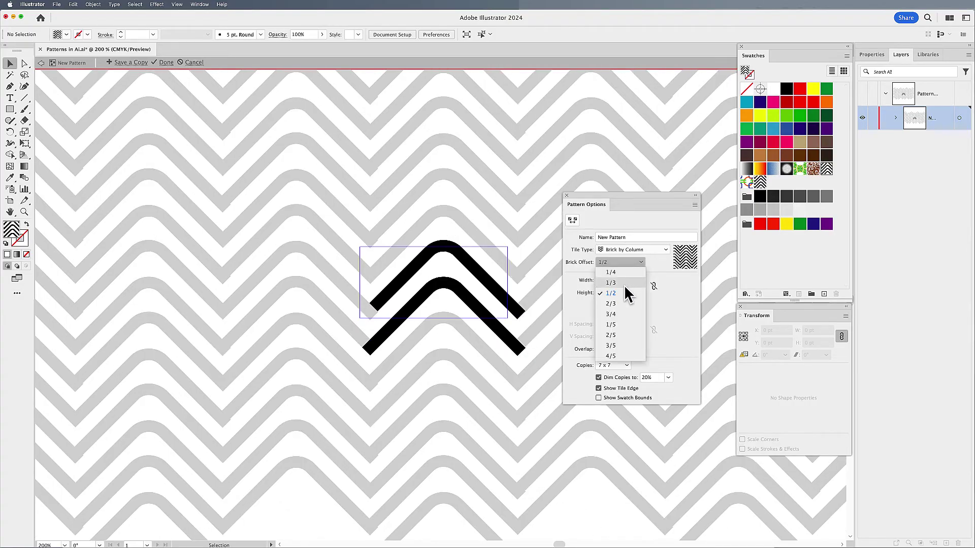
left_click(622, 300)
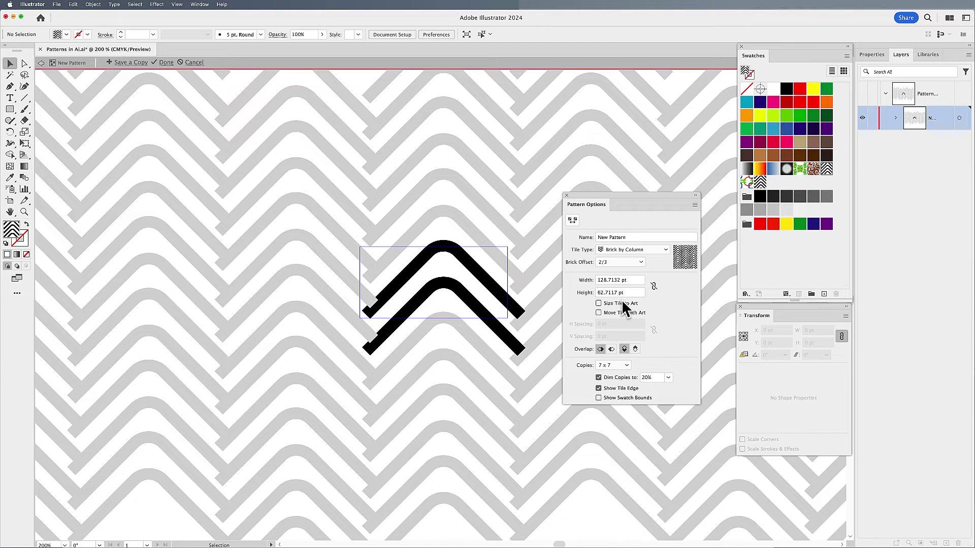
left_click(629, 260)
left_click(658, 265)
left_click(632, 249)
left_click(643, 296)
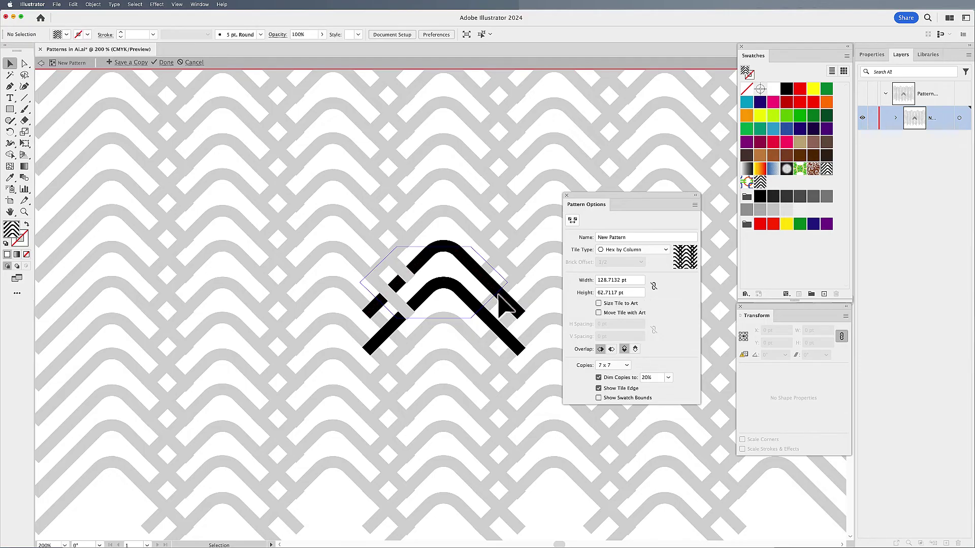
Reposition the upper and lower chevrons within the pattern tile
left_click_drag(501, 329, 500, 335)
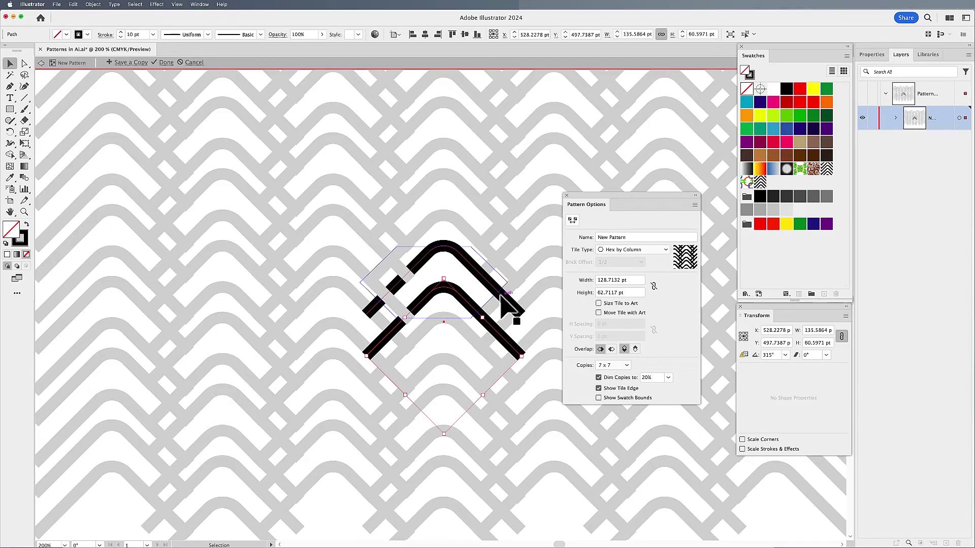
left_click_drag(501, 297, 470, 295)
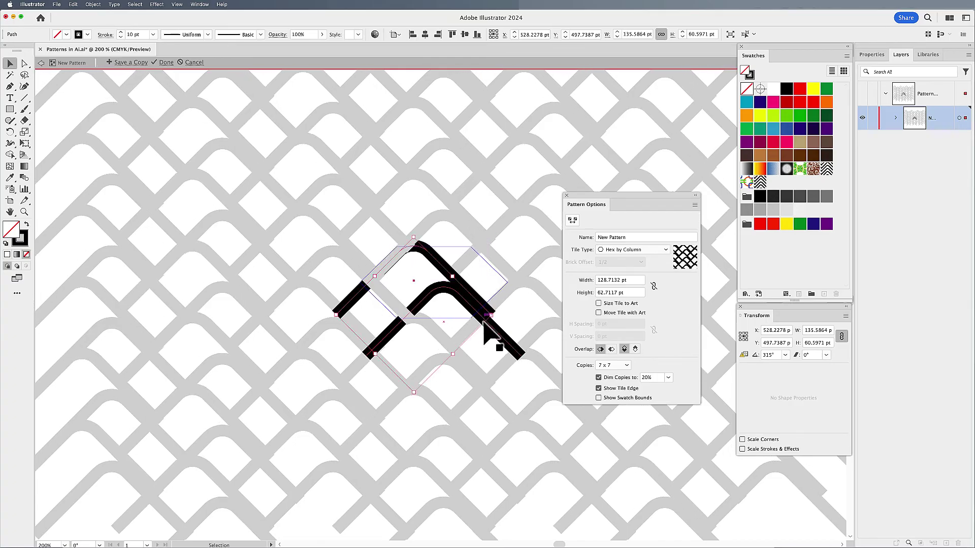
left_click(507, 342)
left_click_drag(501, 338, 501, 337)
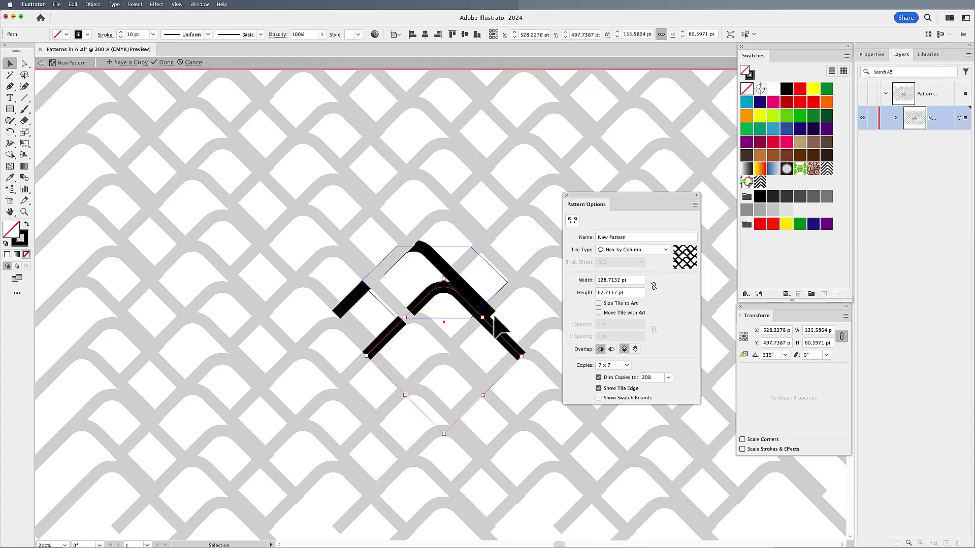
Move a chevron anchor point and shift the black chevron up and right into a diamond lattice
key("a")
left_click(495, 323)
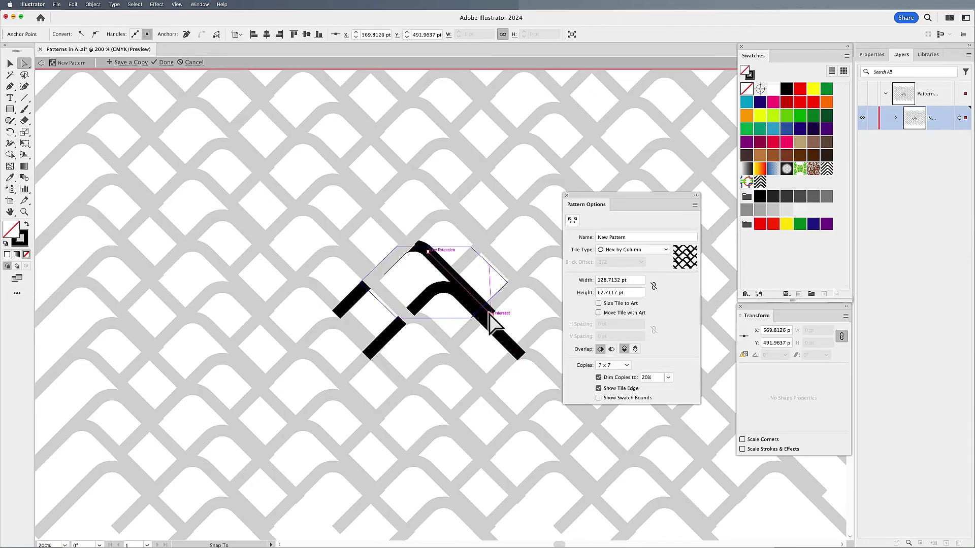
mouse_move(489, 313)
left_mouse_down()
mouse_move(492, 325)
mouse_move(489, 315)
left_mouse_up()
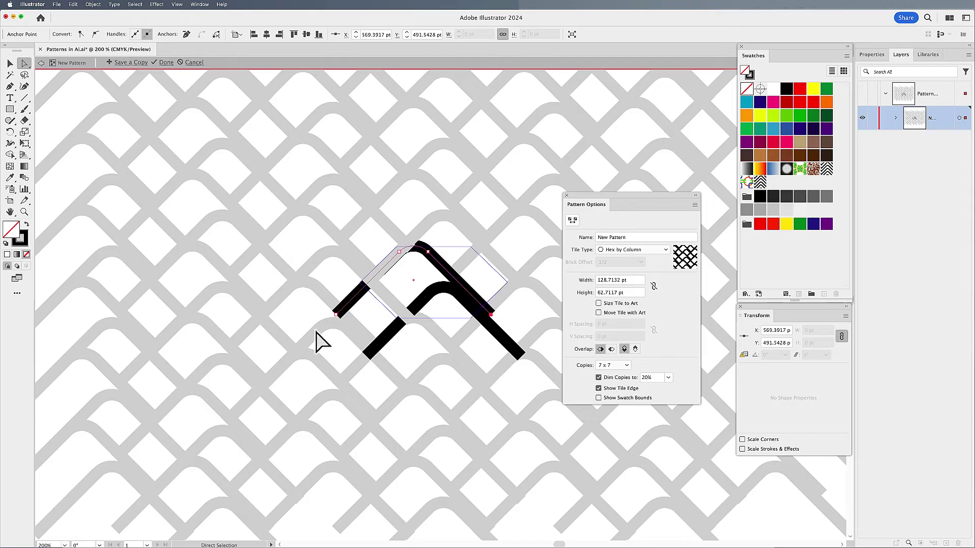
left_click(521, 356)
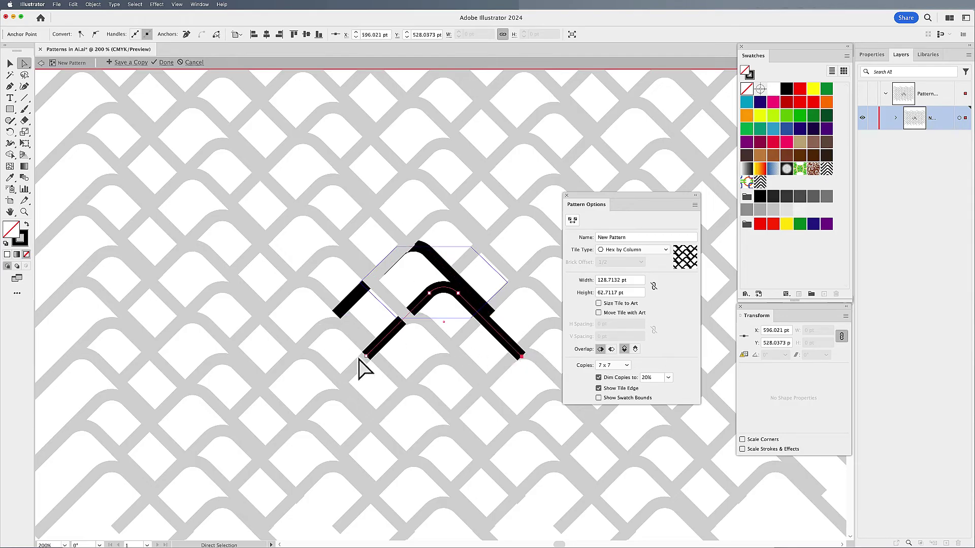
left_click(414, 359)
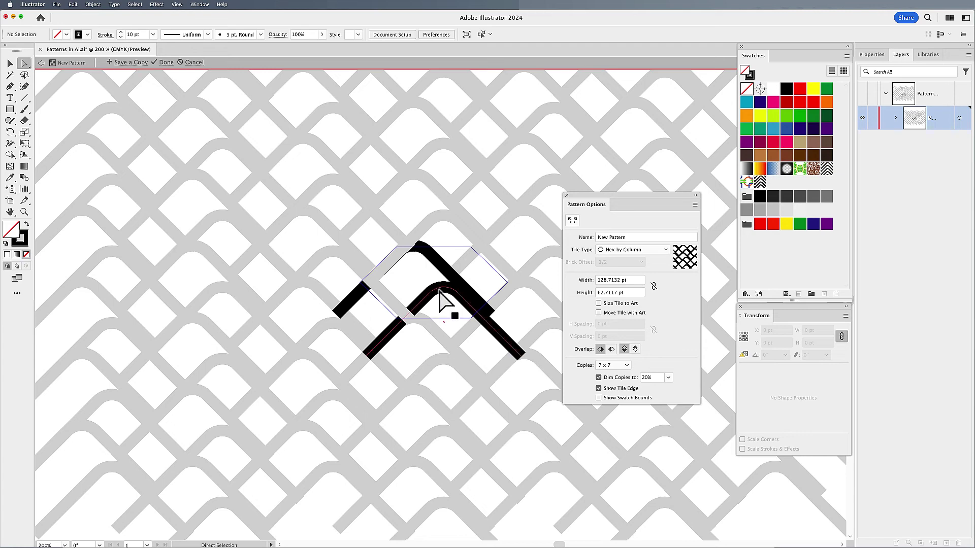
key("v")
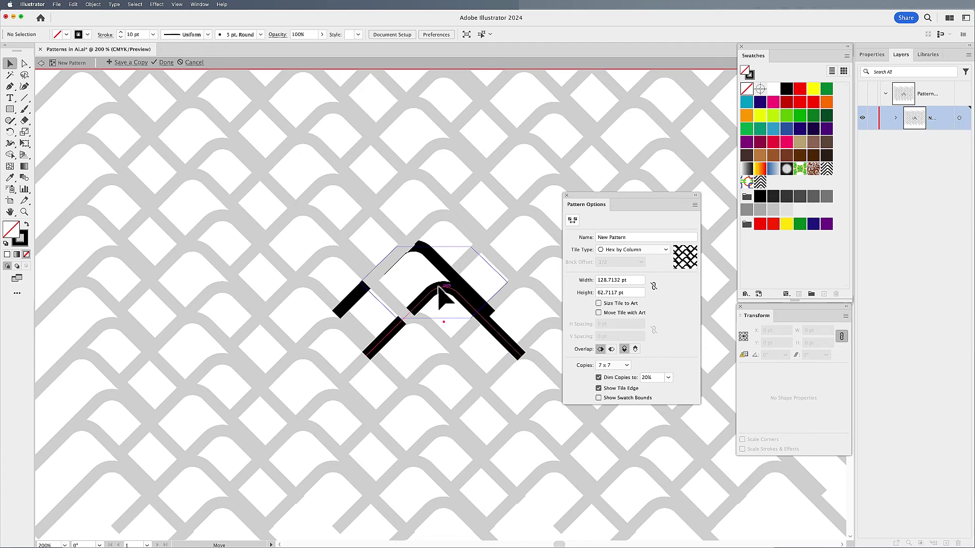
left_click(440, 288)
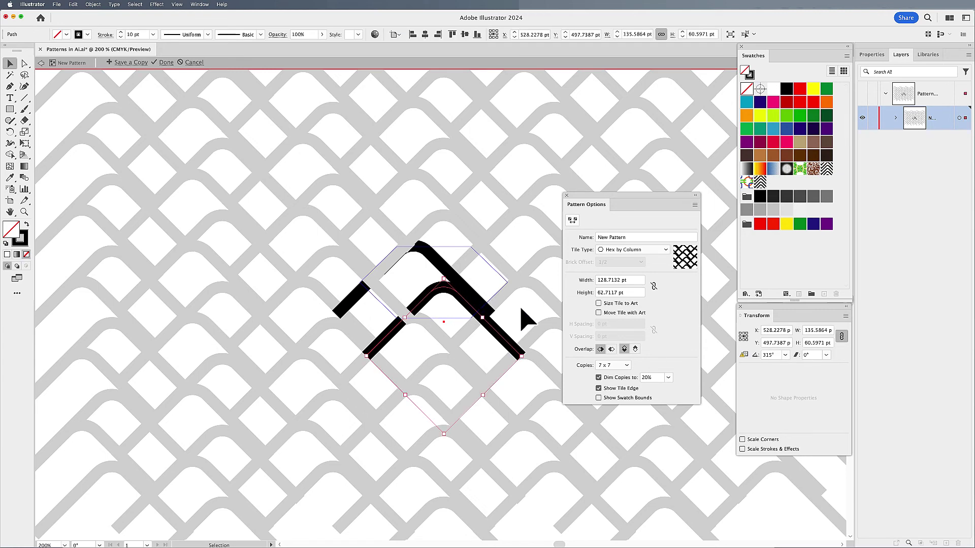
left_click(524, 320)
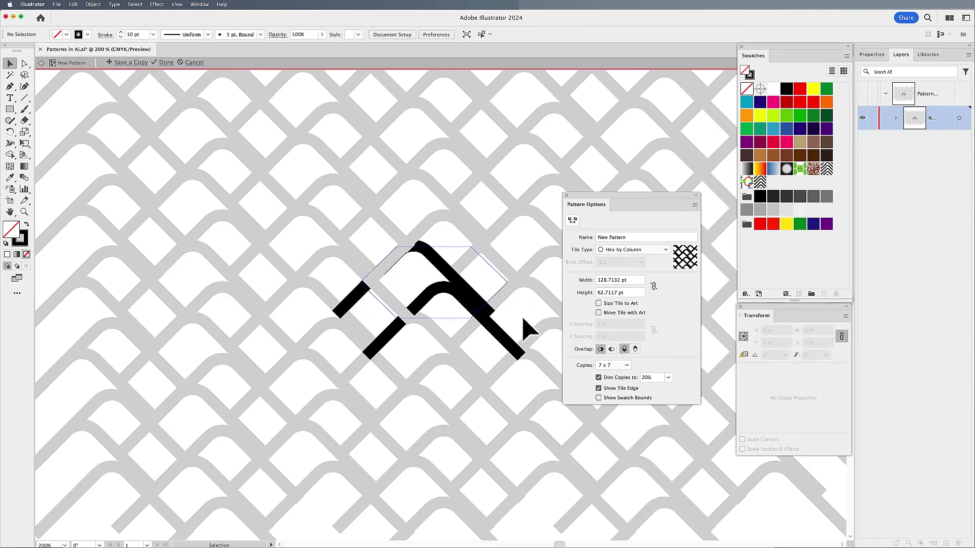
left_click_drag(496, 331, 453, 281)
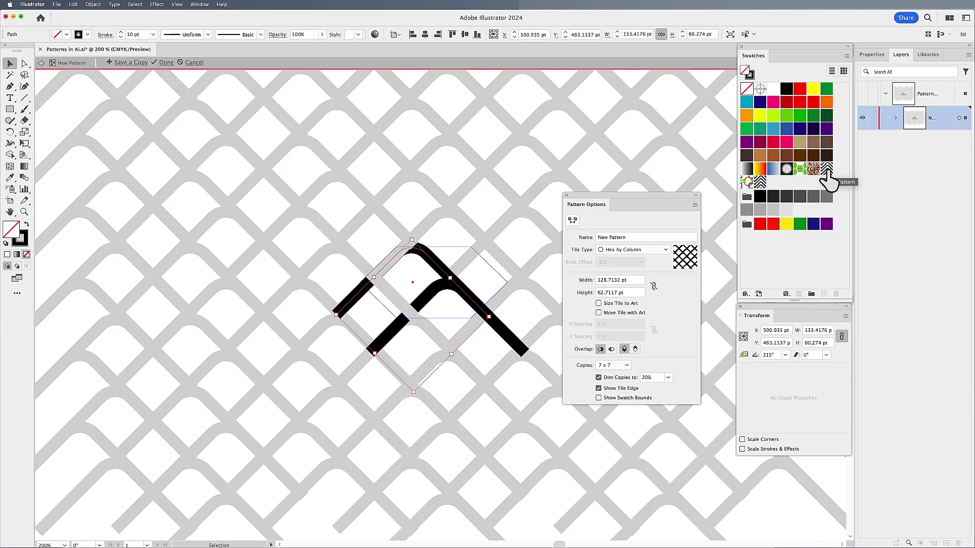
Finish pattern editing and fill the right square with the diamond lattice swatch
left_click(166, 63)
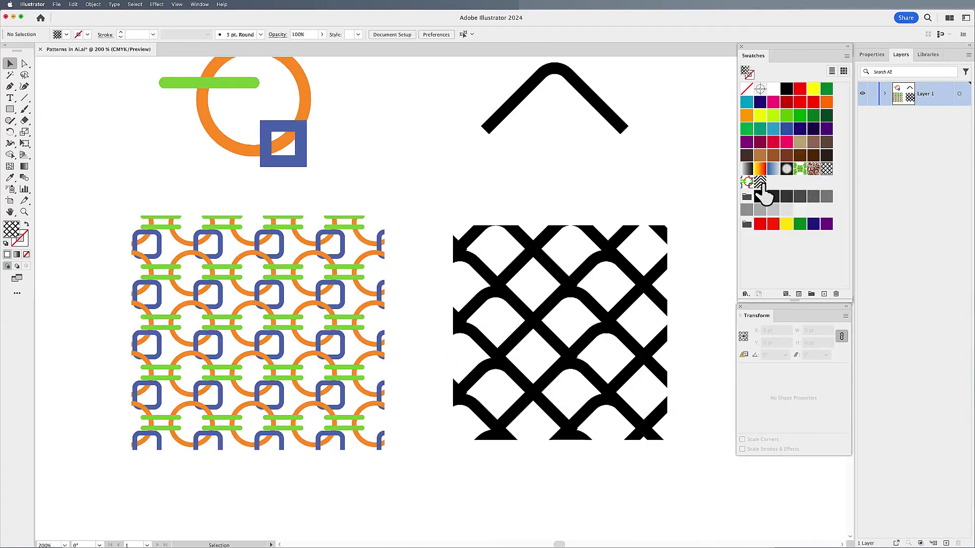
left_click(611, 252)
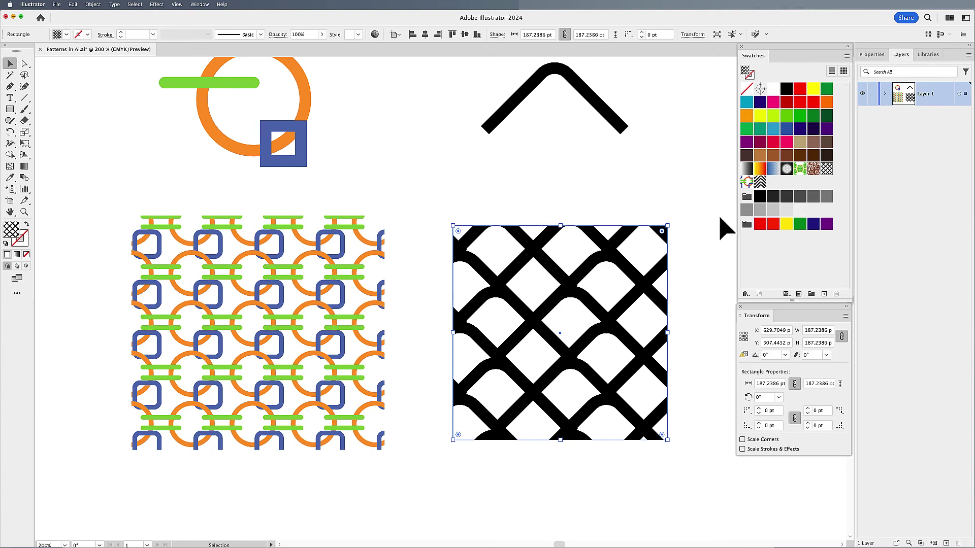
left_click(760, 182)
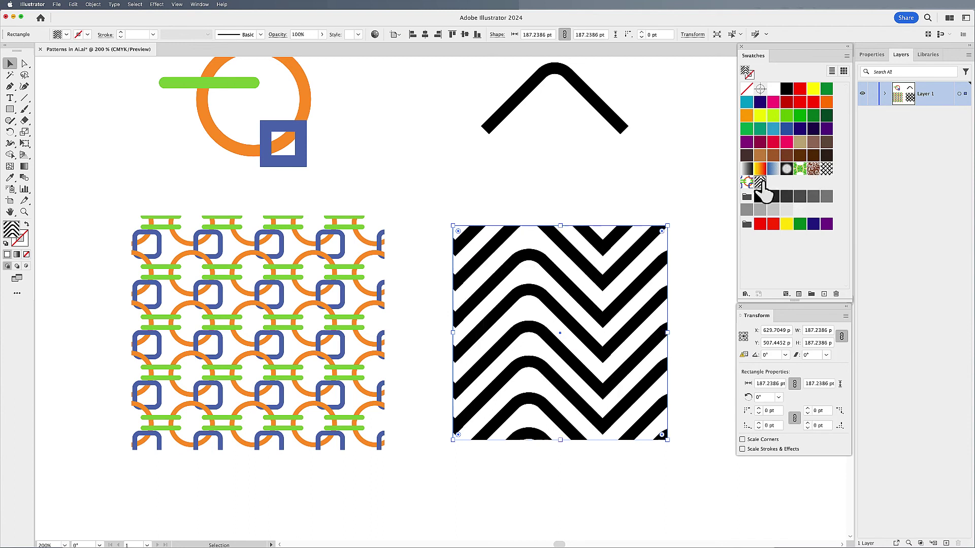
left_click(827, 170)
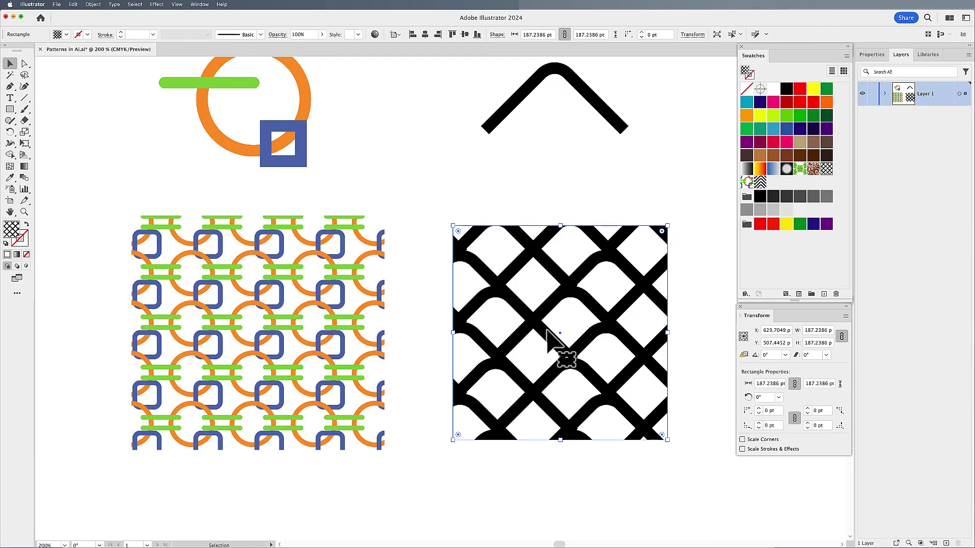
With Transform Pattern Only, set width 180 and step it down to shrink the lattice pattern
left_click(845, 317)
left_click(846, 317)
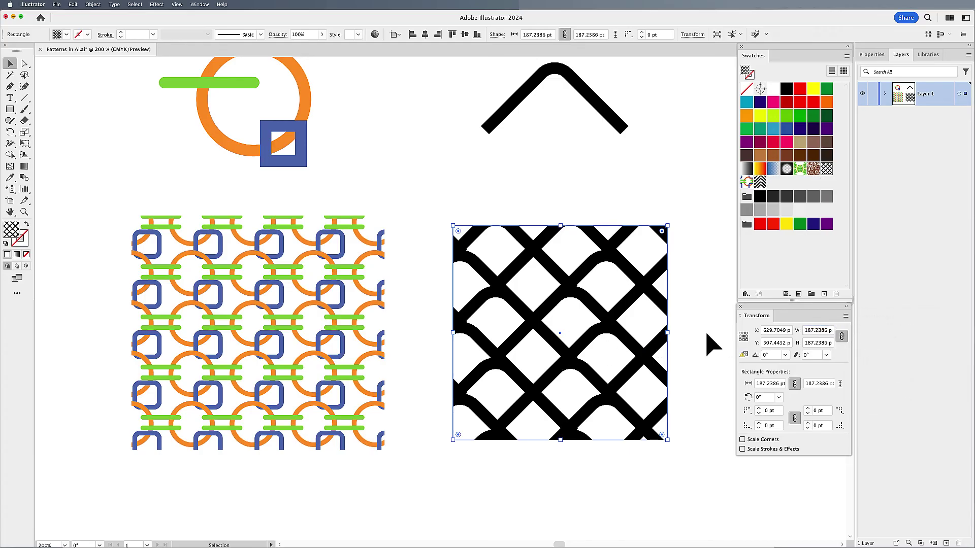
left_click(818, 330)
type("180")
key("Return")
key("shift+Down")
key("shift+Down")
key("shift+Down")
key("shift+Down")
key("shift+Down")
key("shift+Down")
key("shift+Down")
key("shift+Down")
key("shift+Down")
key("shift+Down")
key("shift+Down")
key("shift+Down")
key("shift+Down")
key("shift+Down")
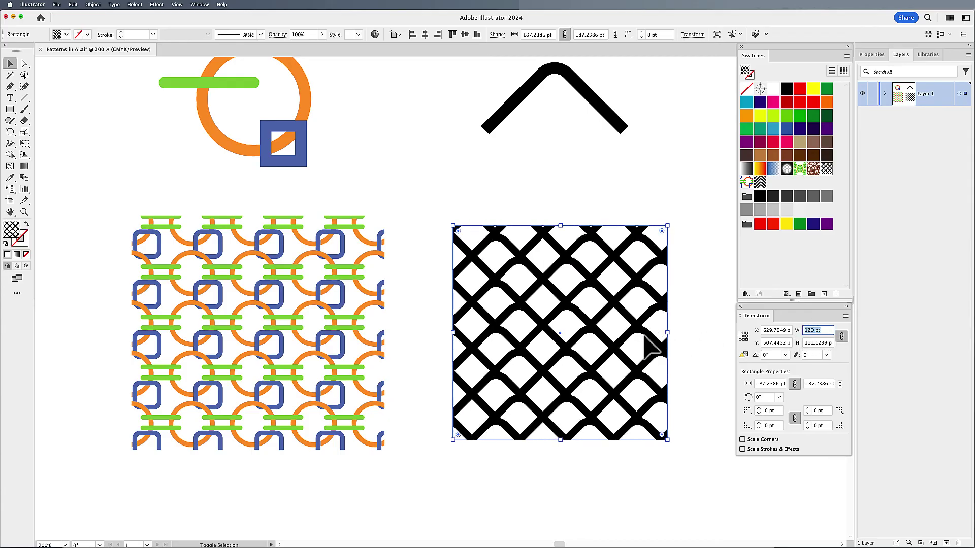
left_click(707, 359)
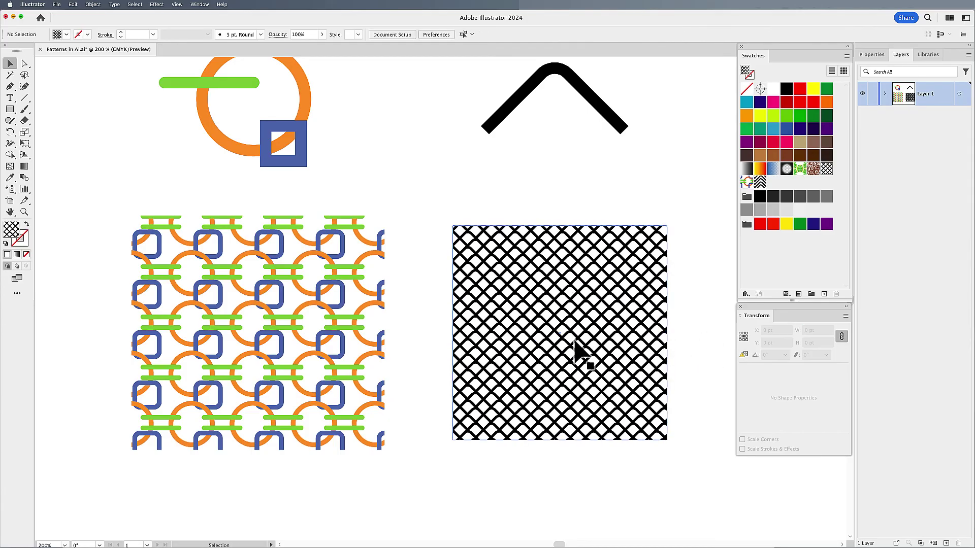
left_click(575, 346)
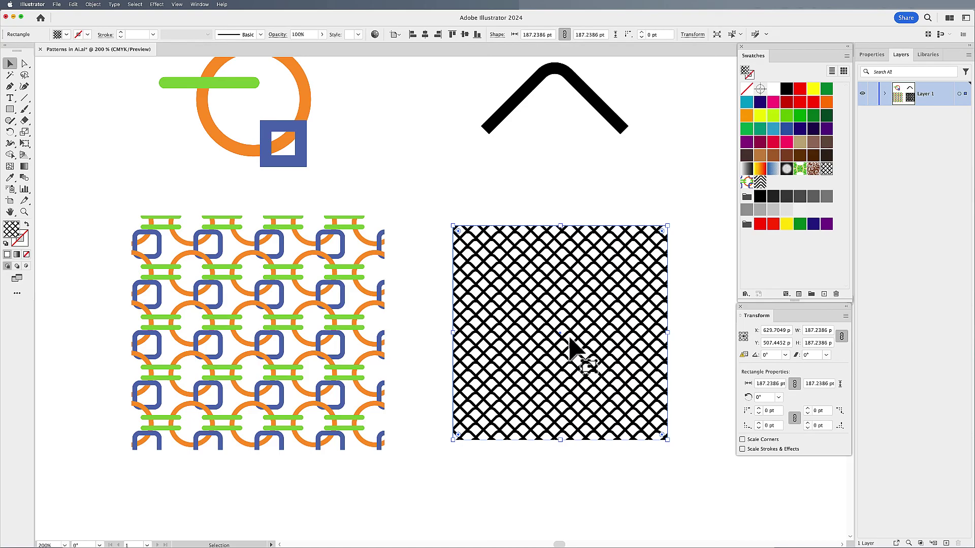
Open the Basic Graphics_Dots library and fill the right square with a dot pattern
left_click(744, 294)
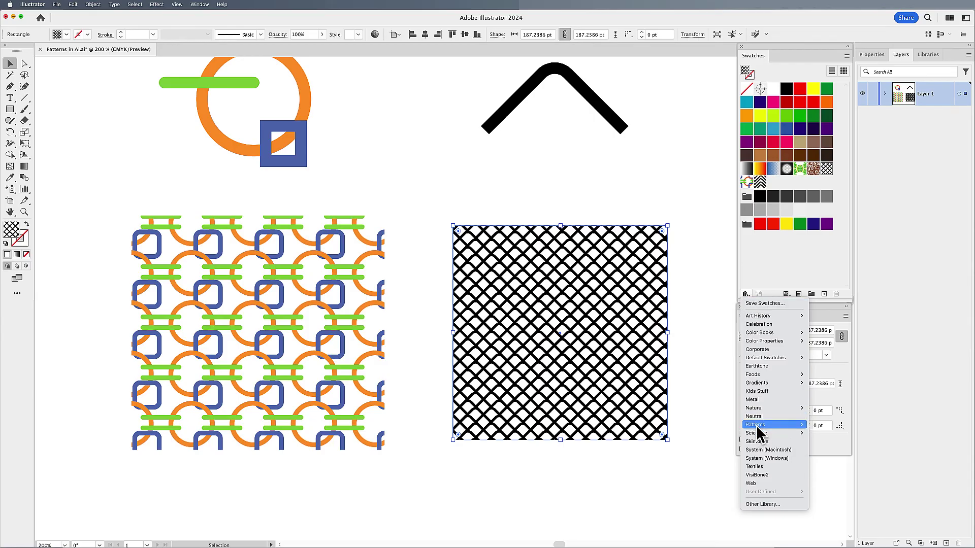
mouse_move(757, 425)
mouse_move(824, 440)
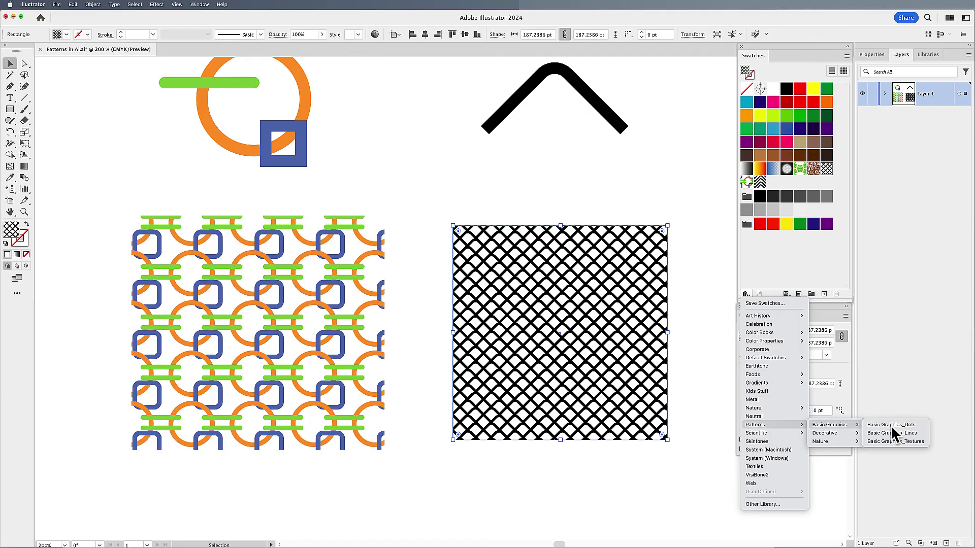
left_click(892, 427)
left_click_drag(601, 186, 592, 162)
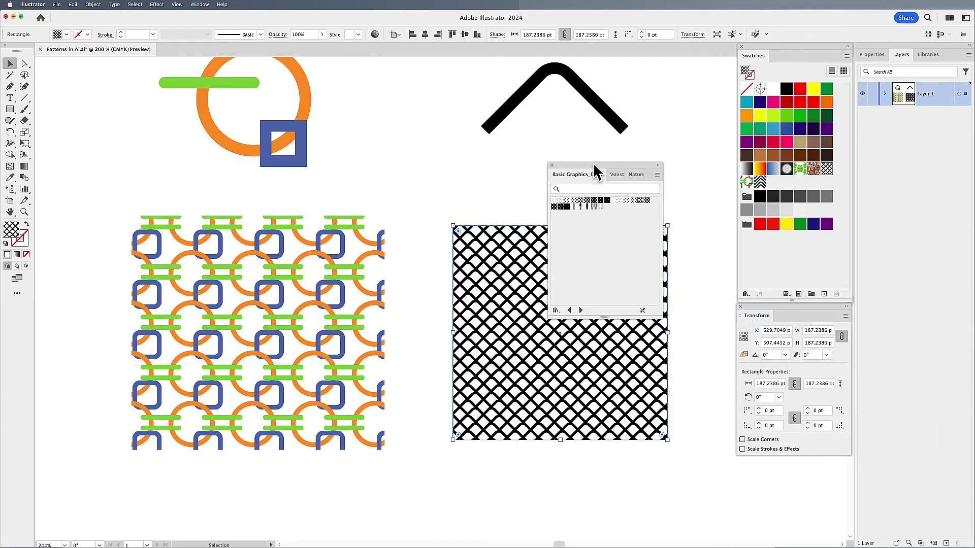
left_click(620, 200)
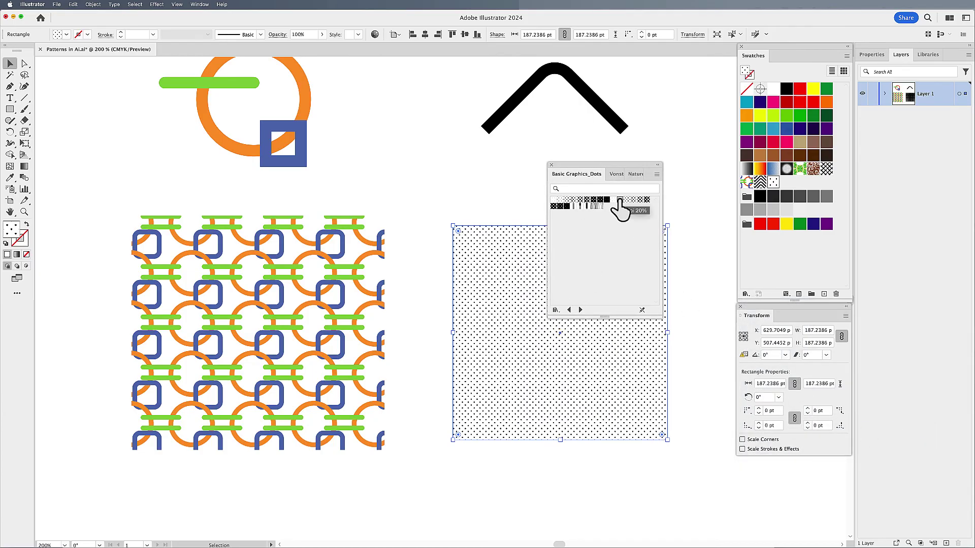
Finish editing the 6 dpi 20% dot pattern, close the Basic Graphics_Dots panel, and select the left square
double_click(772, 183)
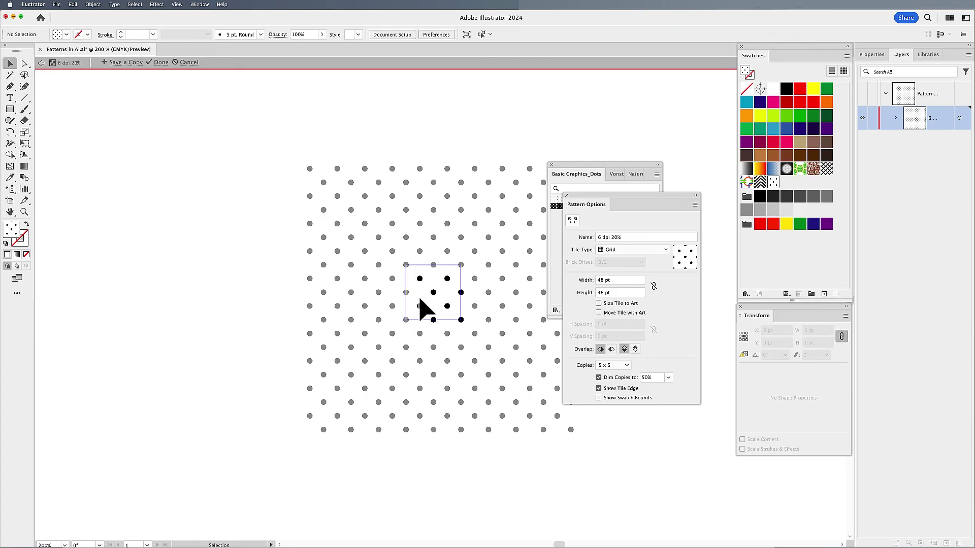
left_click_drag(582, 161, 544, 145)
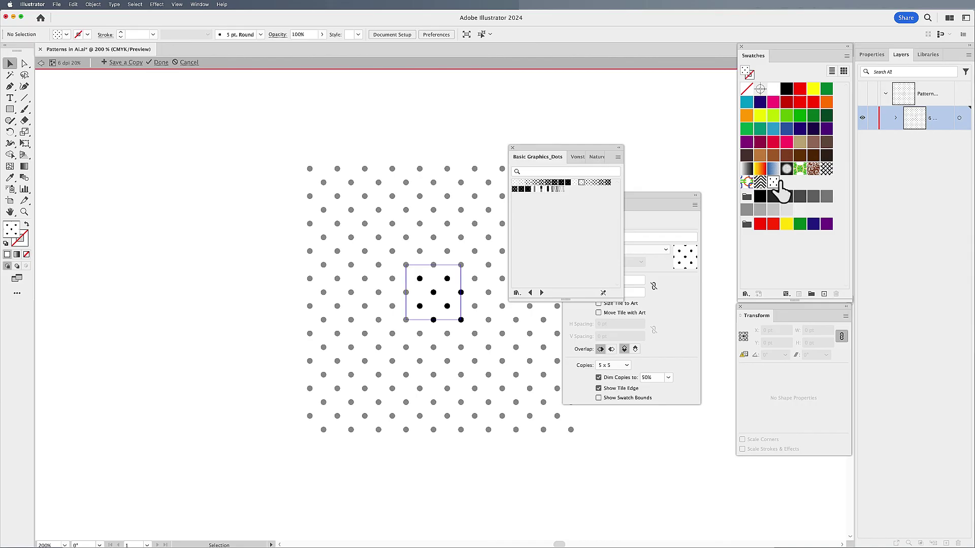
left_click(160, 62)
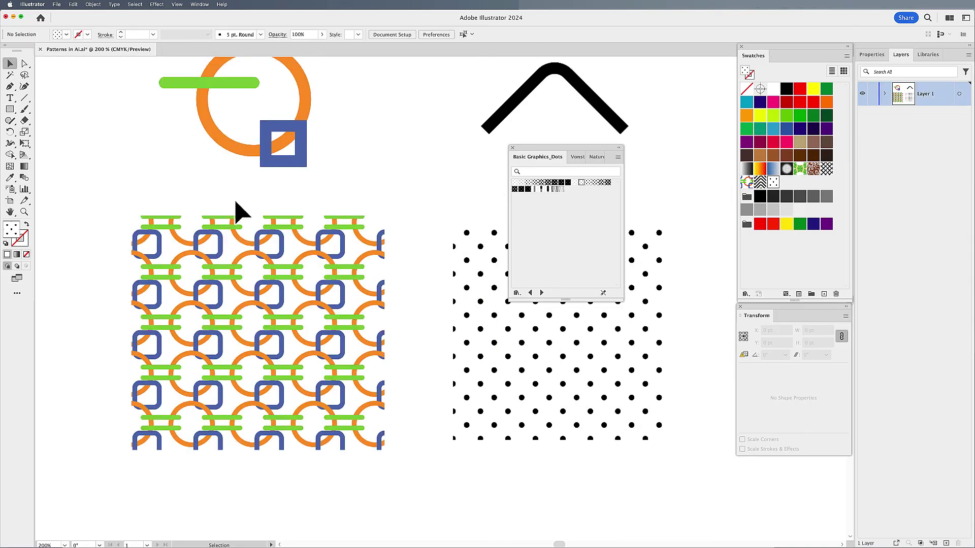
left_click(511, 148)
left_click(319, 257)
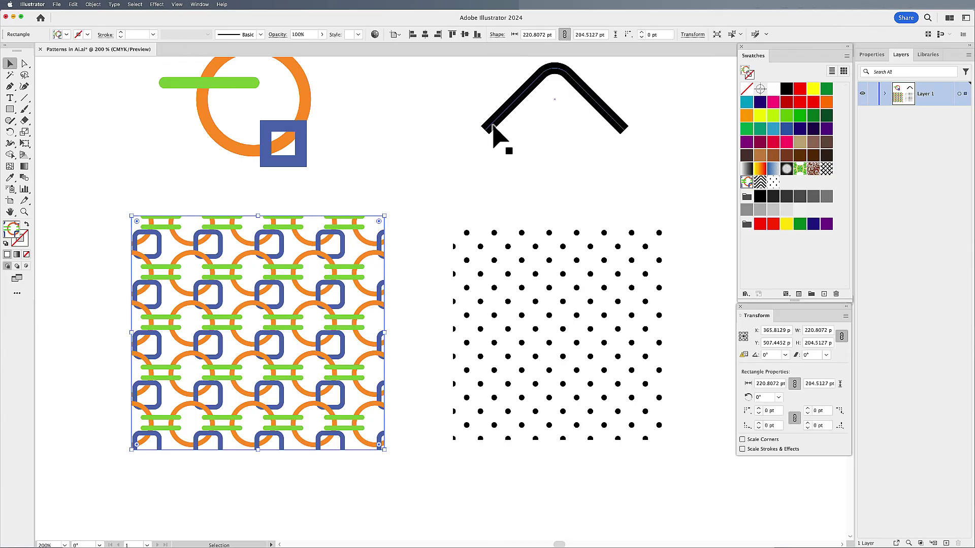